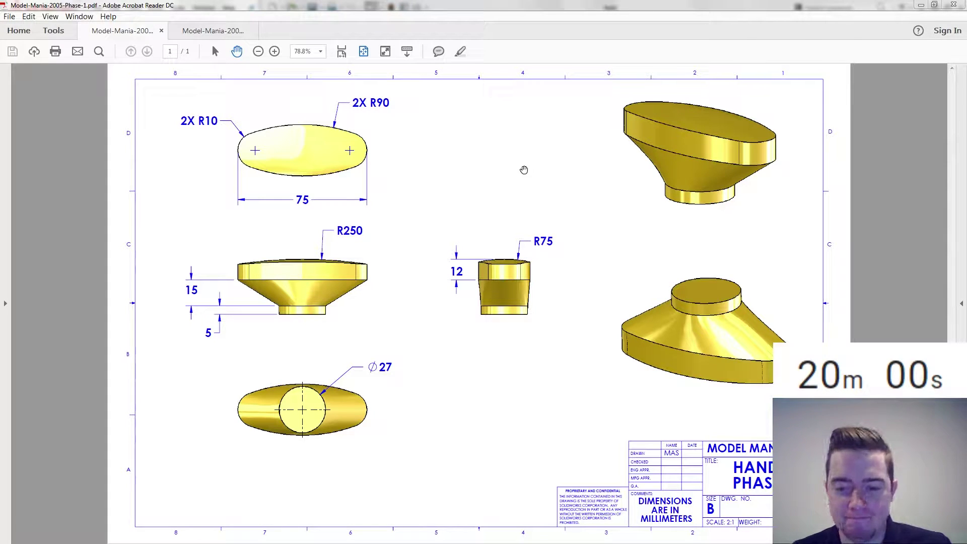
# Switch to SOLIDWORKS, start a sketch on the Top plane and draw a circle about 4.18 in in diameter centred on the origin.
pyautogui.moveTo(460, 11); pyautogui.dragTo(497, 543)
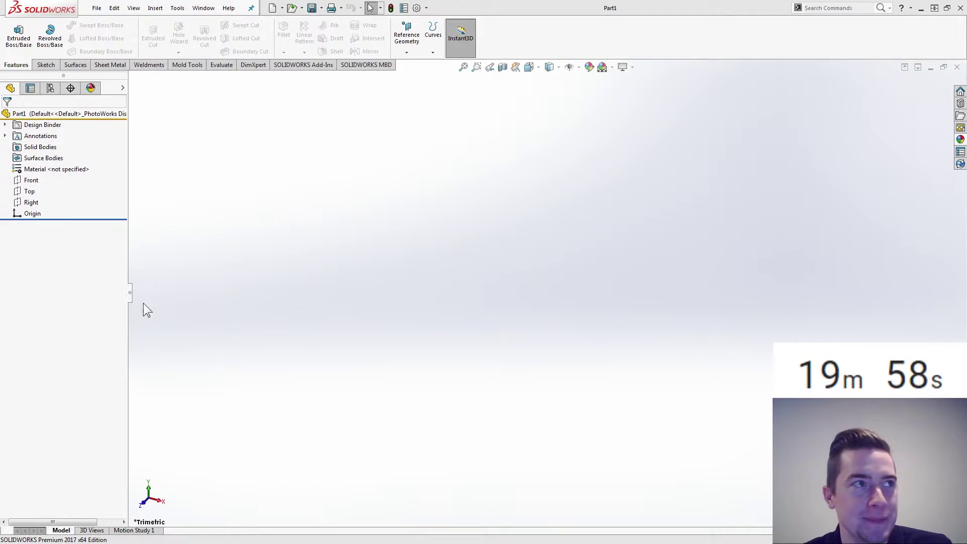
pyautogui.click(28, 181)
pyautogui.click(28, 192)
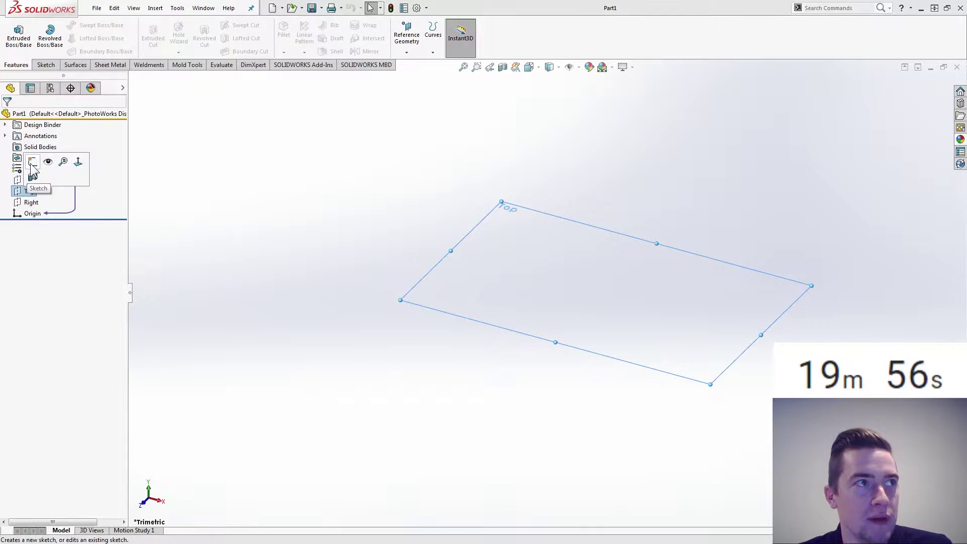
pyautogui.click(33, 164)
pyautogui.click(86, 24)
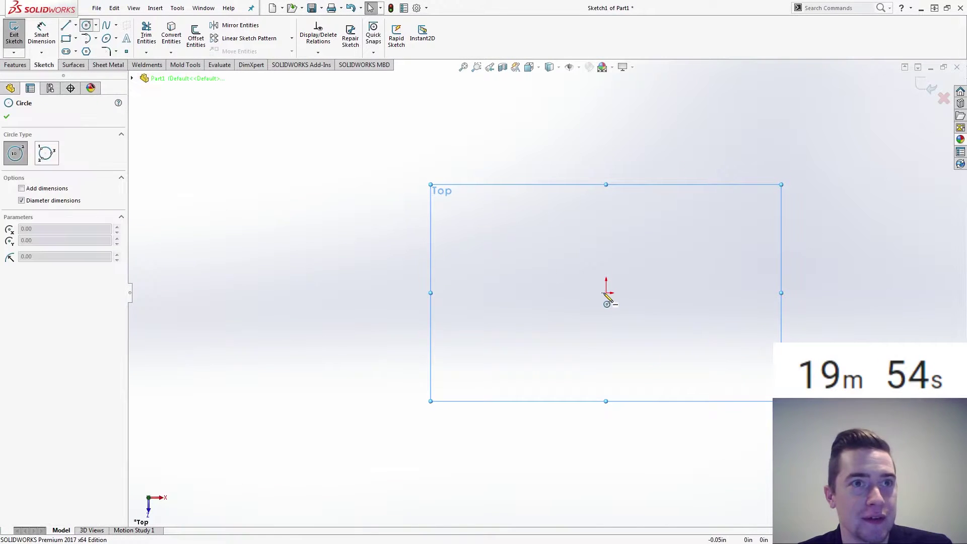
pyautogui.click(605, 292)
pyautogui.click(710, 243)
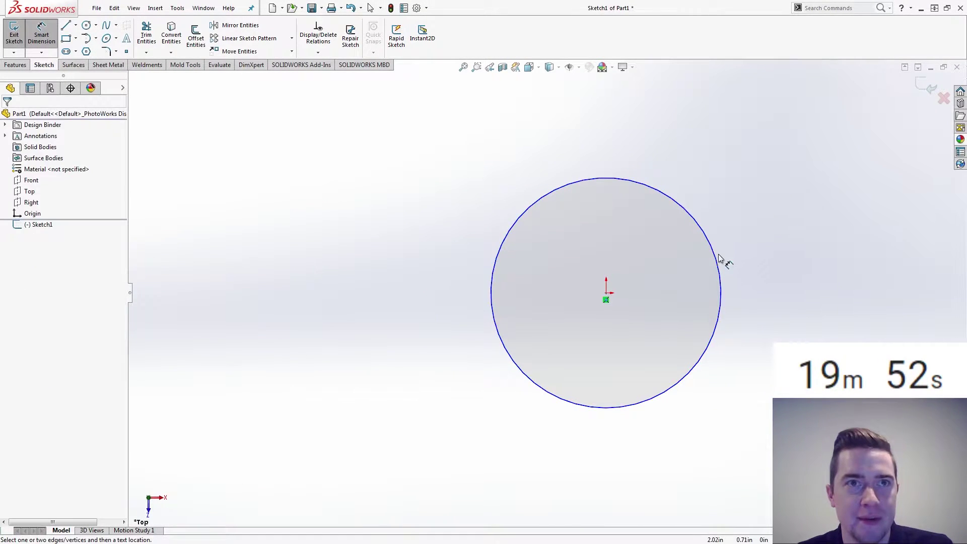
# Dimension the circle's diameter and set it to 27 mm.
pyautogui.click(705, 235)
pyautogui.click(757, 151)
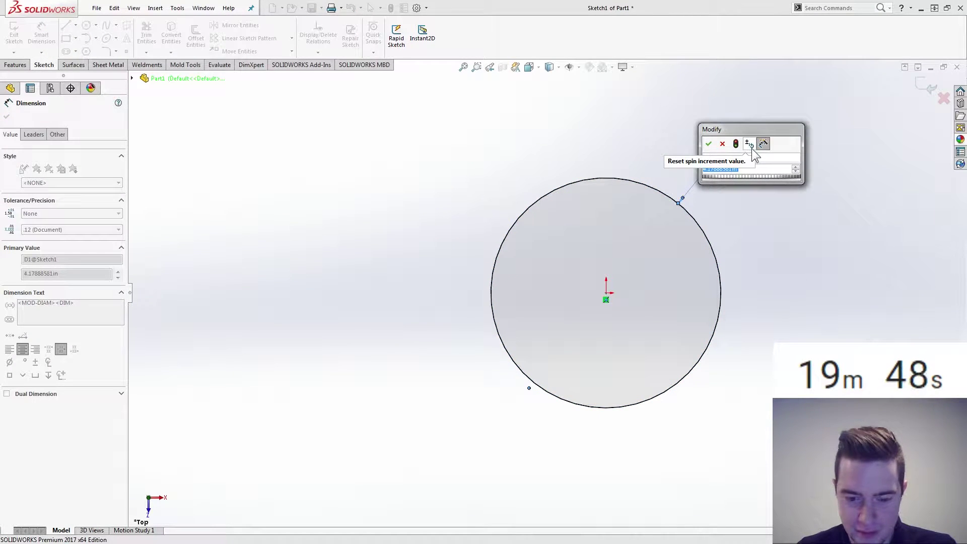
pyautogui.write('27')
pyautogui.press('Return')
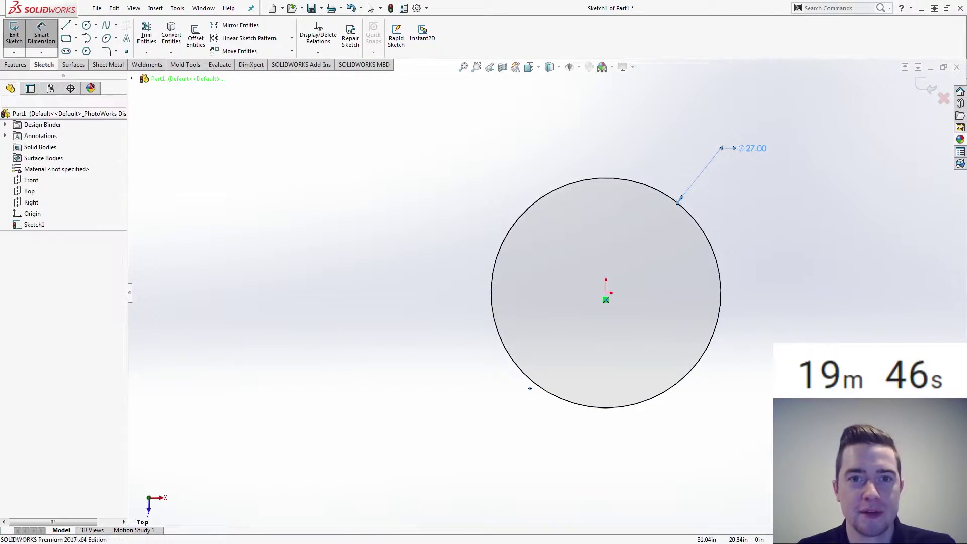
pyautogui.doubleClick(758, 149)
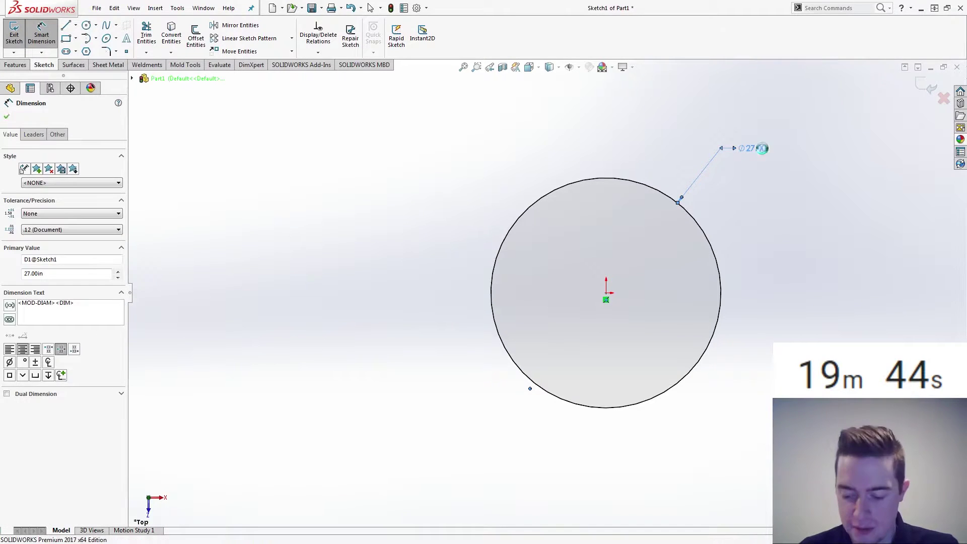
pyautogui.write('27mm')
pyautogui.press('Return')
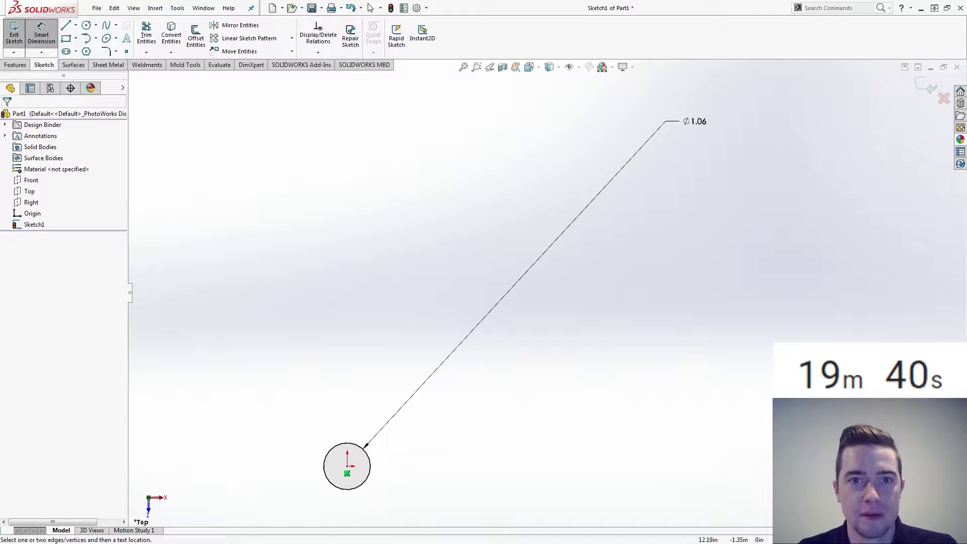
# Rebuild the part, reopen the circle sketch's diameter dimension and place it closer to the circle.
pyautogui.hotkey('ctrl', 'b')
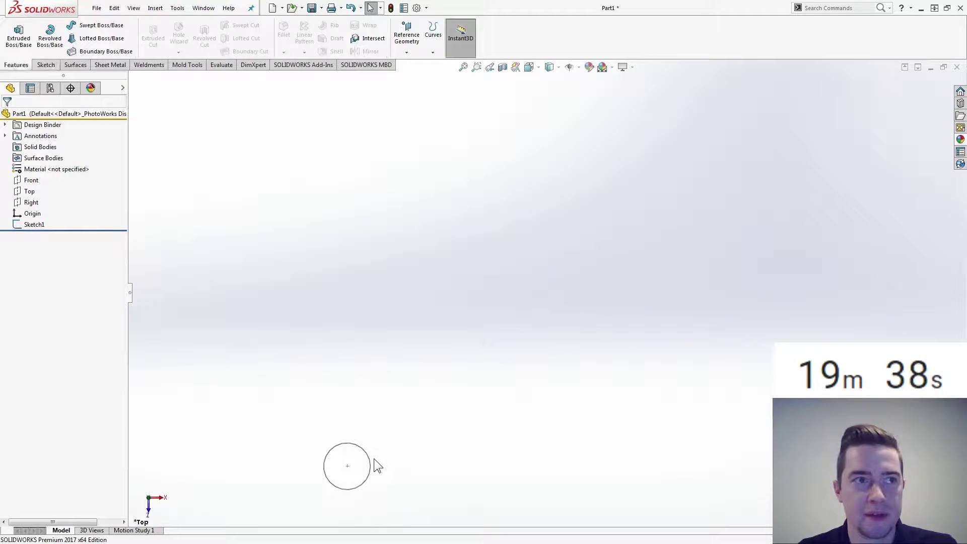
pyautogui.doubleClick(370, 460)
pyautogui.moveTo(692, 121)
pyautogui.mouseDown()
pyautogui.moveTo(487, 301)
pyautogui.moveTo(431, 377)
pyautogui.mouseUp()
# Extrude the circle as a blind boss with a depth of 5 mm.
pyautogui.click(22, 65)
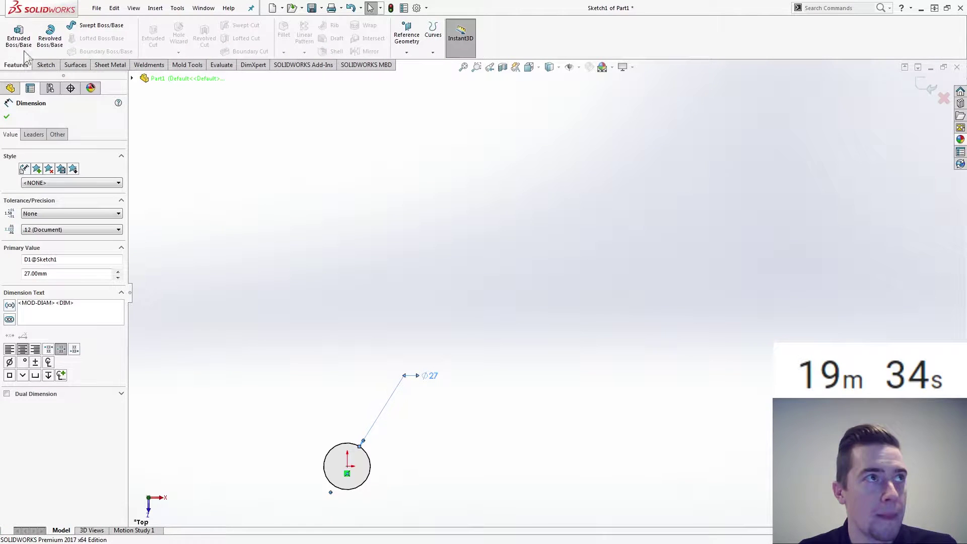
pyautogui.click(21, 41)
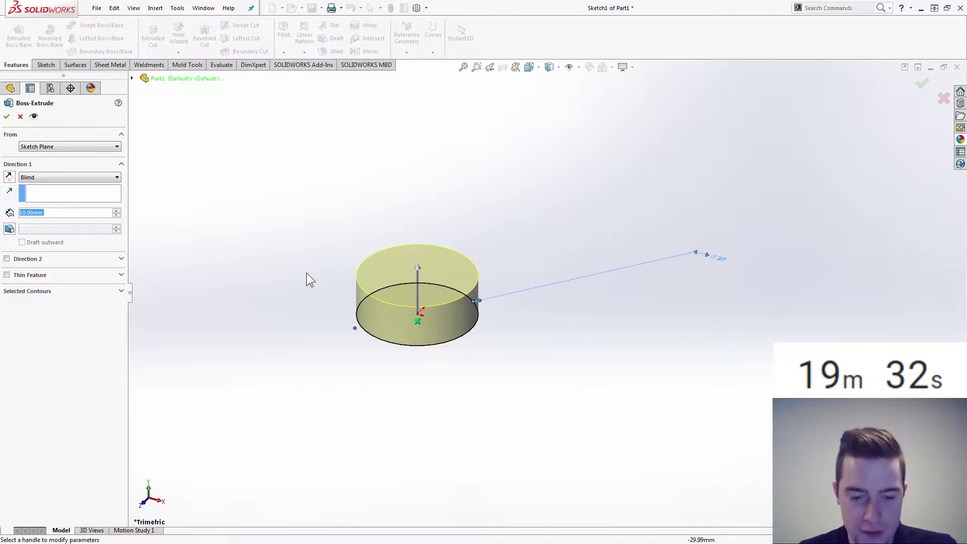
pyautogui.write('5')
pyautogui.press('Return')
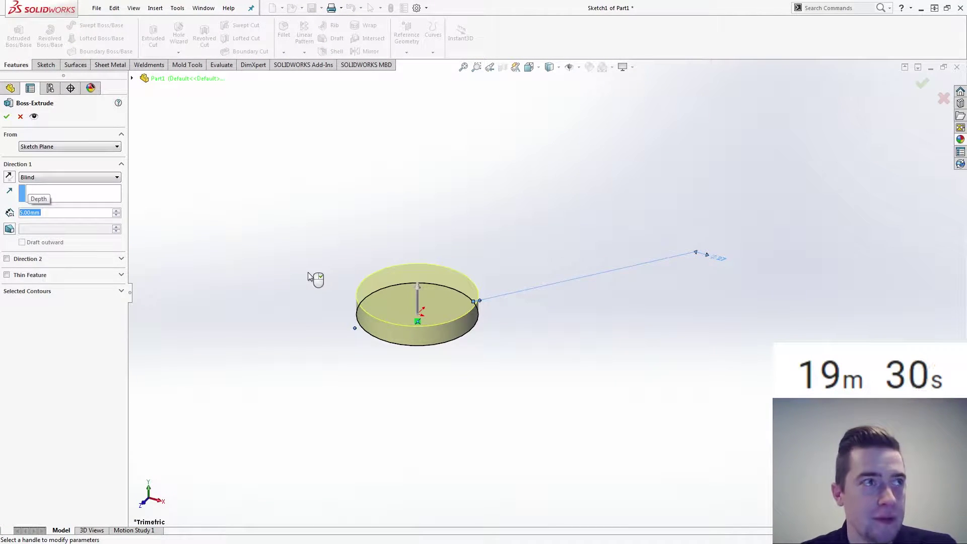
pyautogui.click(6, 117)
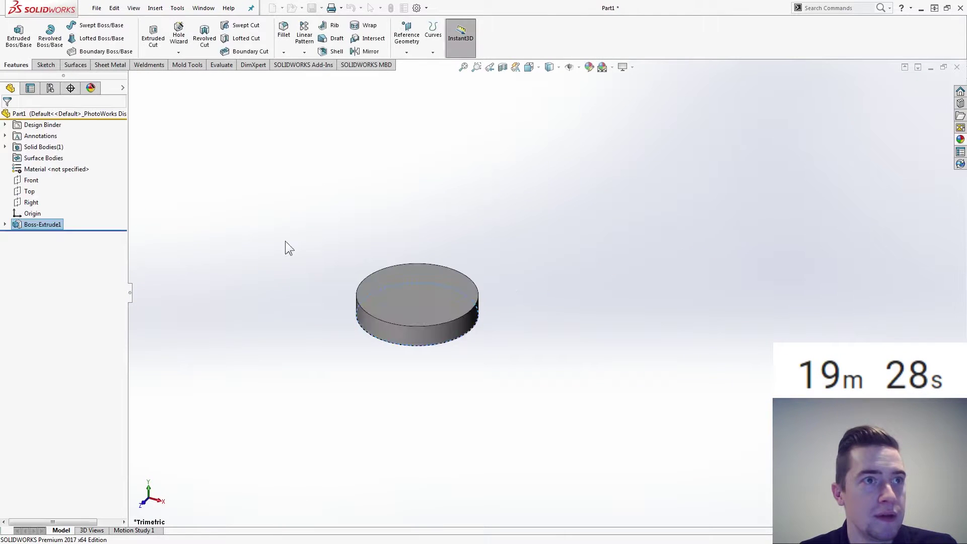
# Create a reference plane offset 15 mm above the disc's top face.
pyautogui.click(403, 45)
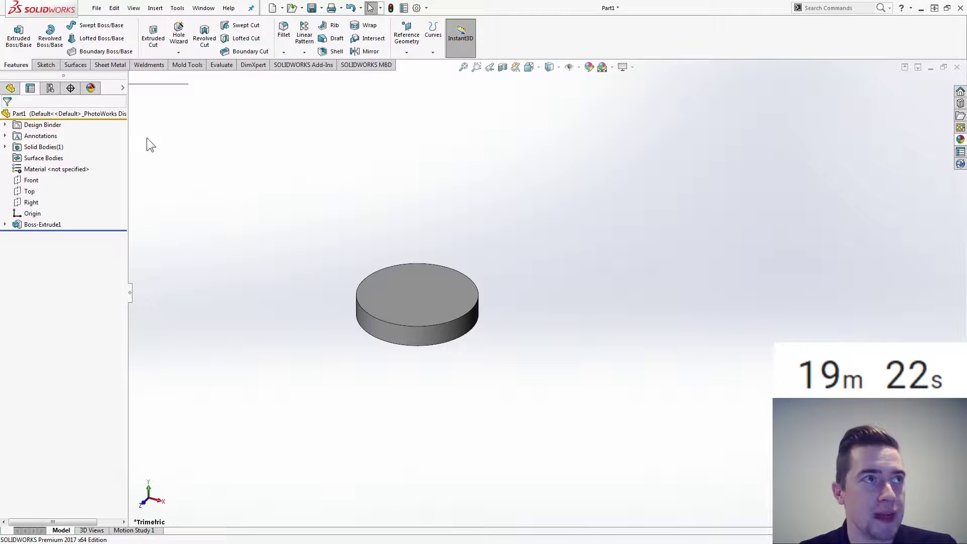
pyautogui.click(133, 78)
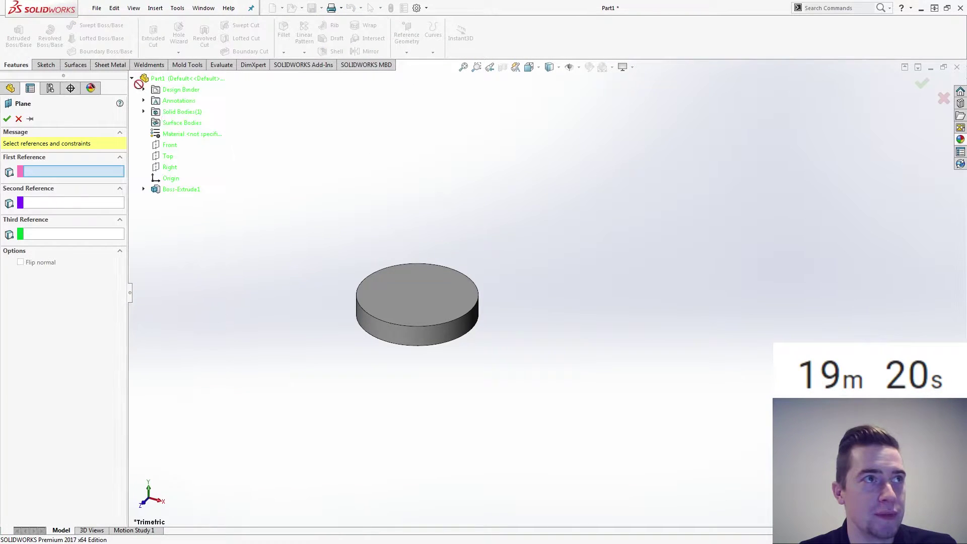
pyautogui.click(401, 297)
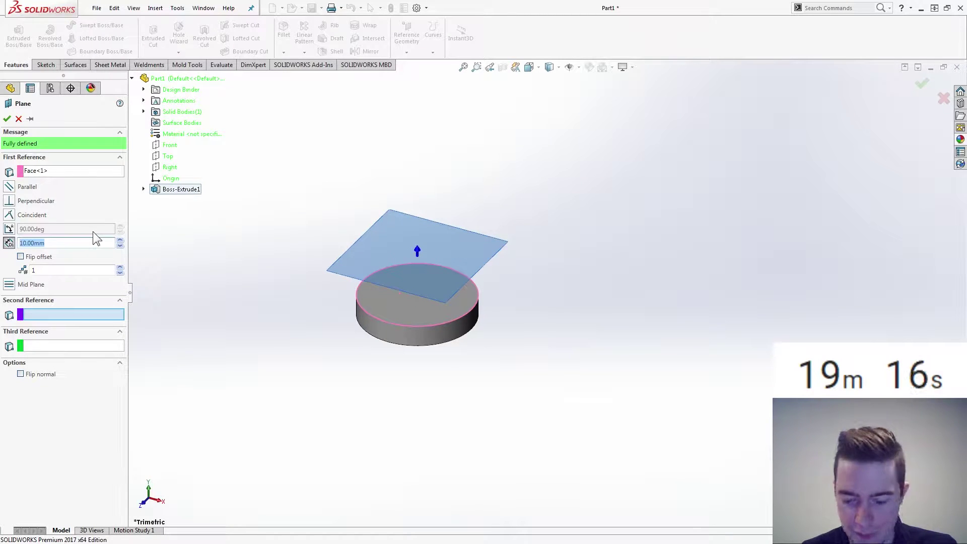
pyautogui.write('15')
pyautogui.press('Return')
pyautogui.press('Return')
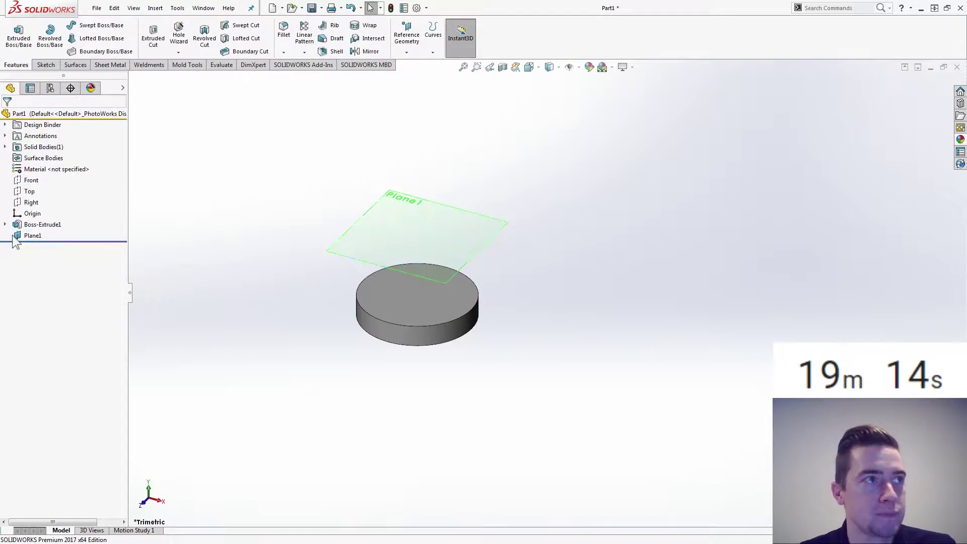
# Start a sketch on the offset plane and draw a horizontal centerline about 31.2 mm long behind the disc, clear of the origin.
pyautogui.click(25, 235)
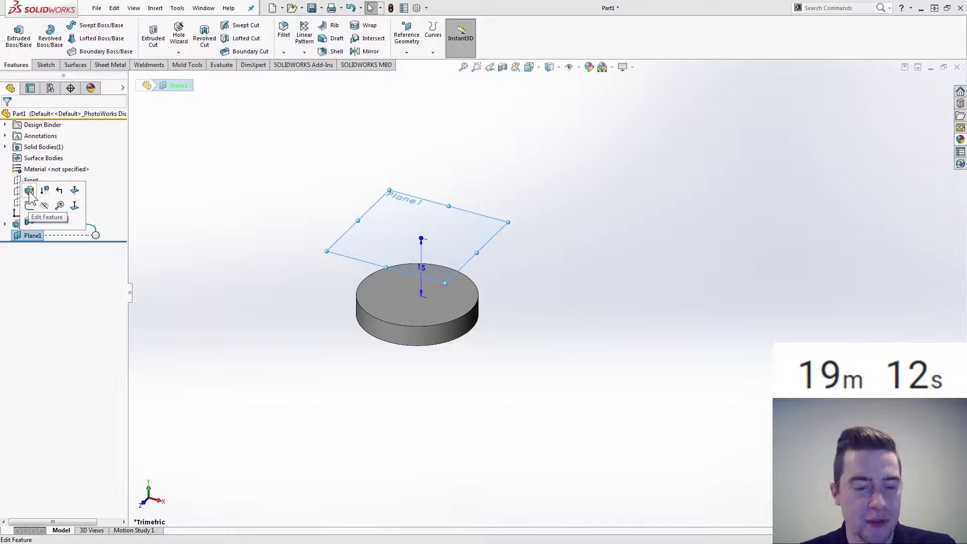
pyautogui.click(29, 205)
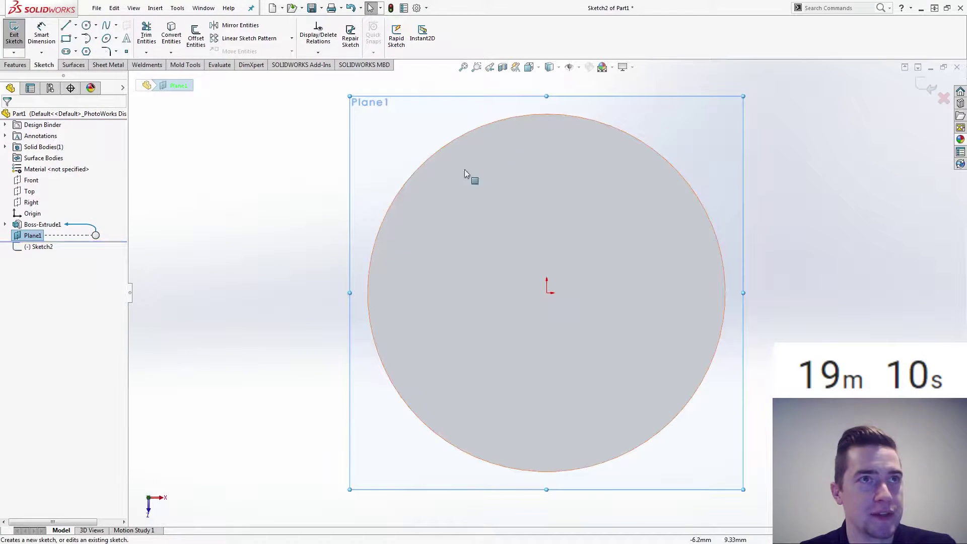
pyautogui.click(279, 202)
pyautogui.scroll(4, 485, 327)
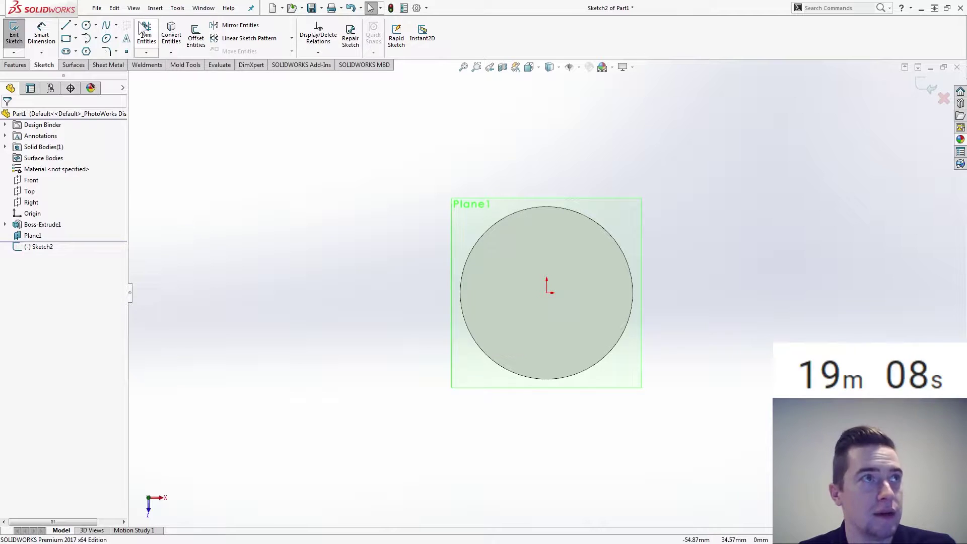
pyautogui.click(76, 25)
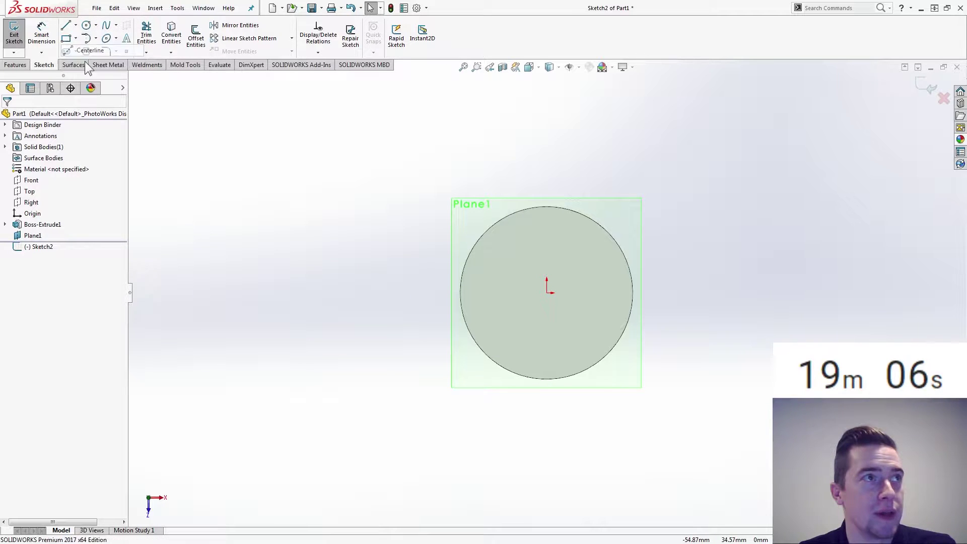
pyautogui.click(378, 161)
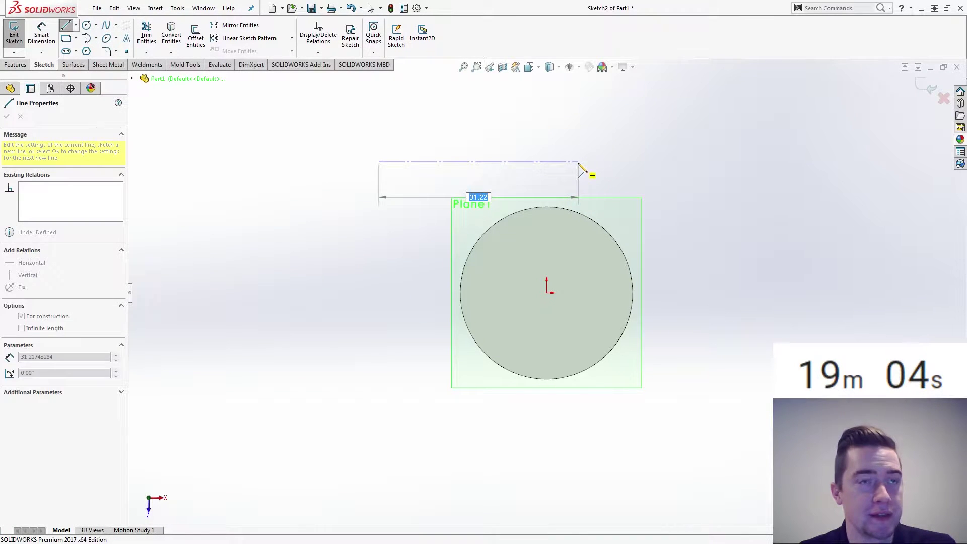
pyautogui.click(578, 163)
pyautogui.press('Escape')
# Draw a circle at each end of the centerline, about 6.1 mm in radius at the right end and 6.5 mm at the left.
pyautogui.moveTo(675, 209); pyautogui.dragTo(720, 210, button='right')
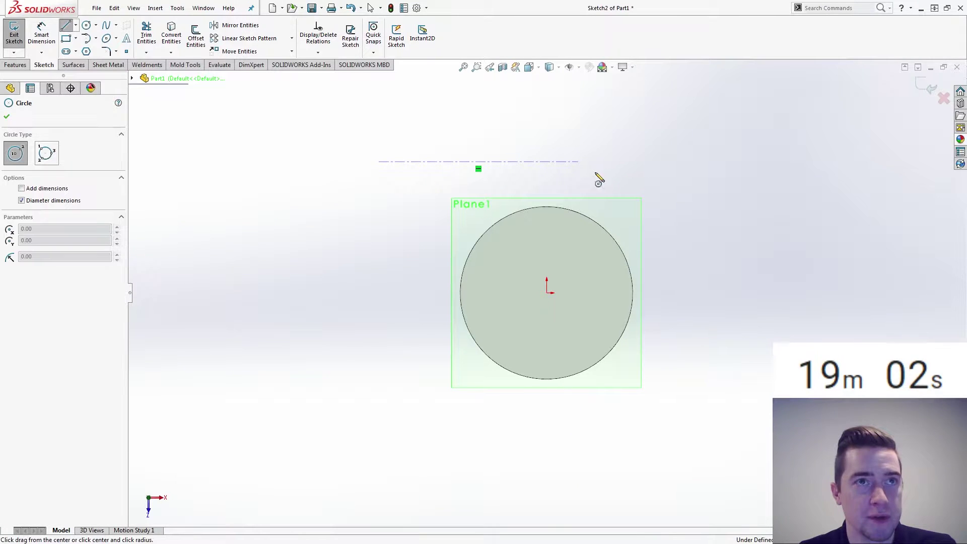
pyautogui.click(578, 162)
pyautogui.click(613, 182)
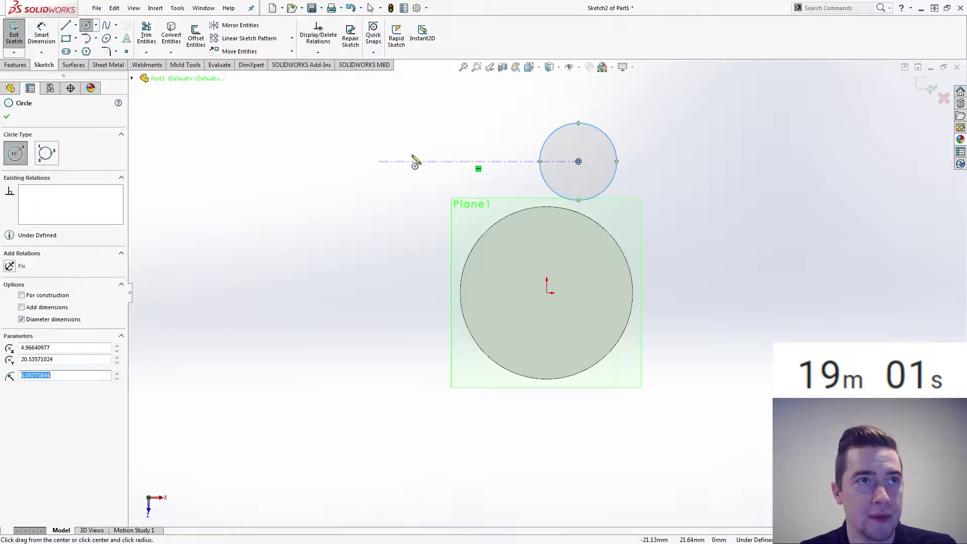
pyautogui.click(379, 162)
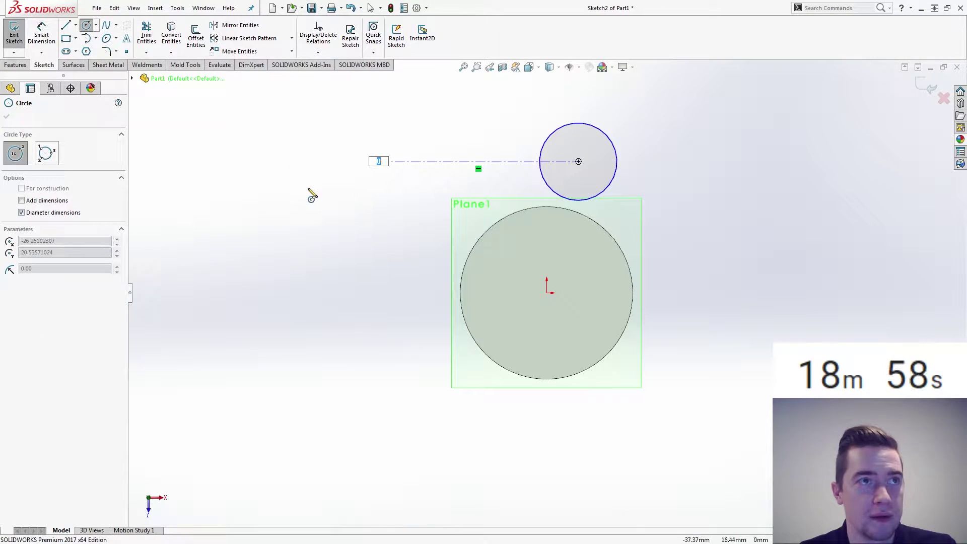
pyautogui.press('Escape')
pyautogui.moveTo(335, 227); pyautogui.dragTo(381, 227, button='right')
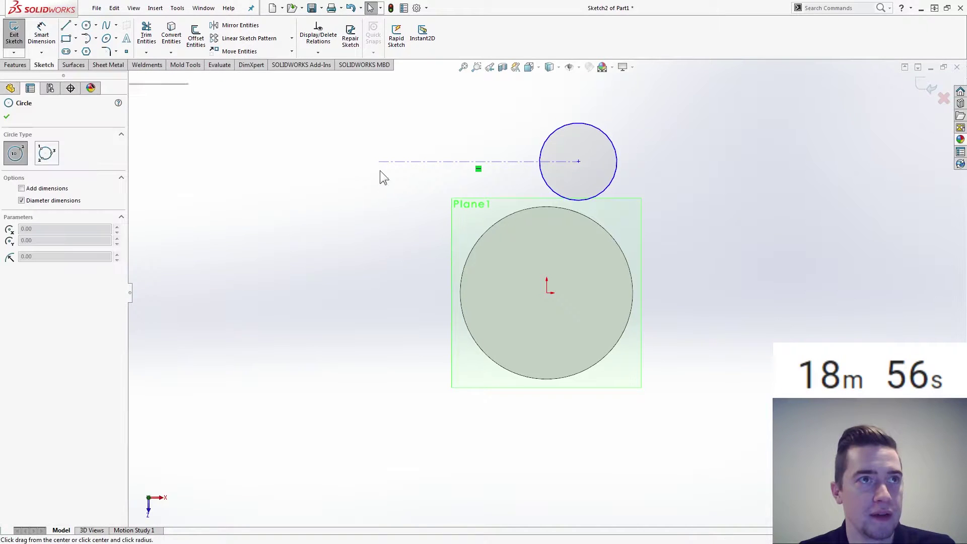
pyautogui.click(379, 162)
pyautogui.click(341, 181)
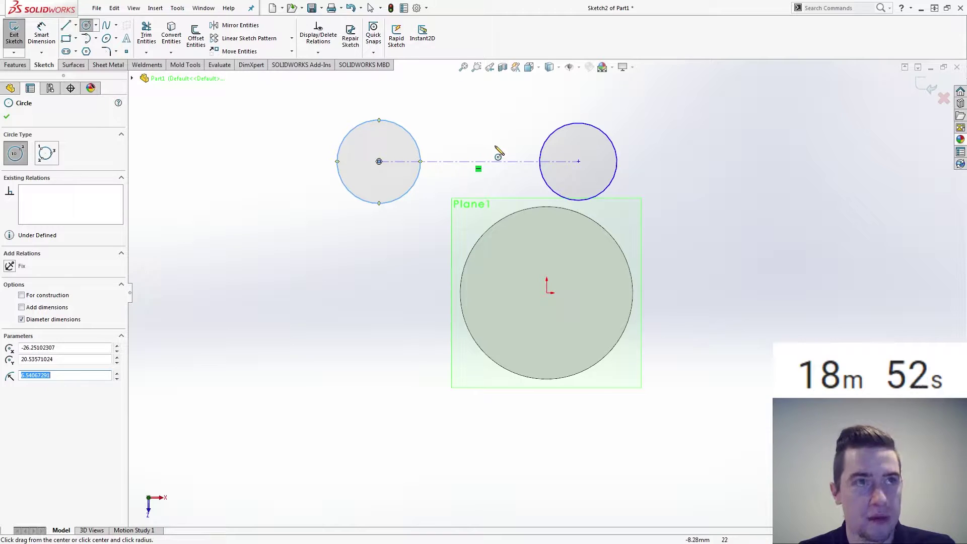
# Draw two overlapping circles near the middle of the centerline, one centred above it with about 7.4 mm radius and one centred below.
pyautogui.moveTo(479, 138)
pyautogui.mouseDown()
pyautogui.moveTo(481, 186)
pyautogui.moveTo(492, 189)
pyautogui.moveTo(444, 207)
pyautogui.moveTo(432, 227)
pyautogui.mouseUp()
pyautogui.press('Escape')
pyautogui.click(400, 261)
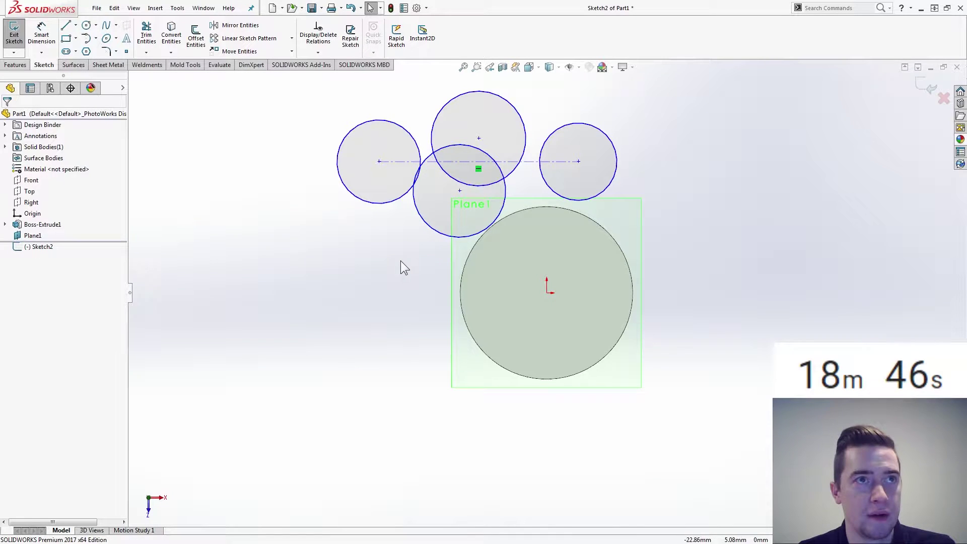
# Align the two middle circles' centres vertically with the centerline's midpoint.
pyautogui.click(479, 161)
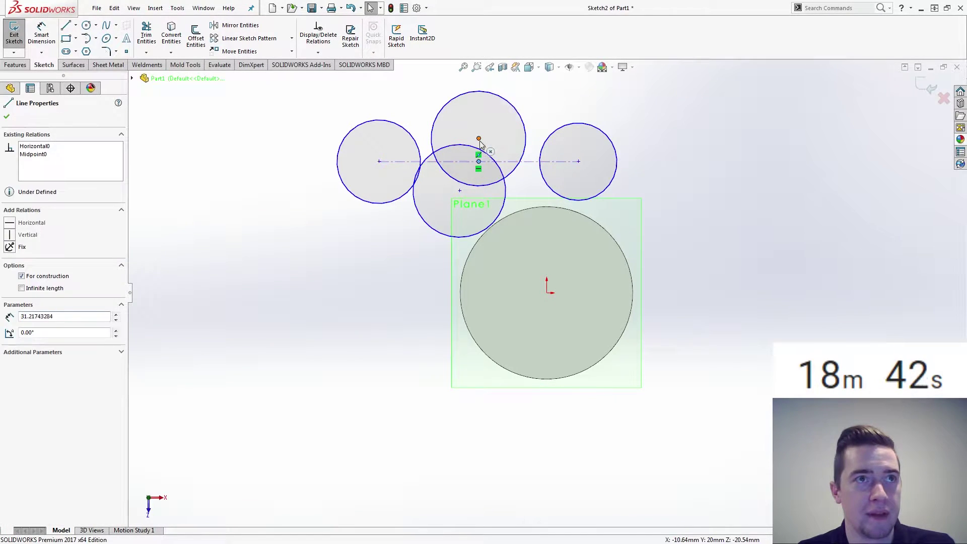
pyautogui.keyDown('ctrl'); pyautogui.click(460, 192); pyautogui.keyUp('ctrl')
pyautogui.keyDown('ctrl'); pyautogui.click(460, 191); pyautogui.keyUp('ctrl')
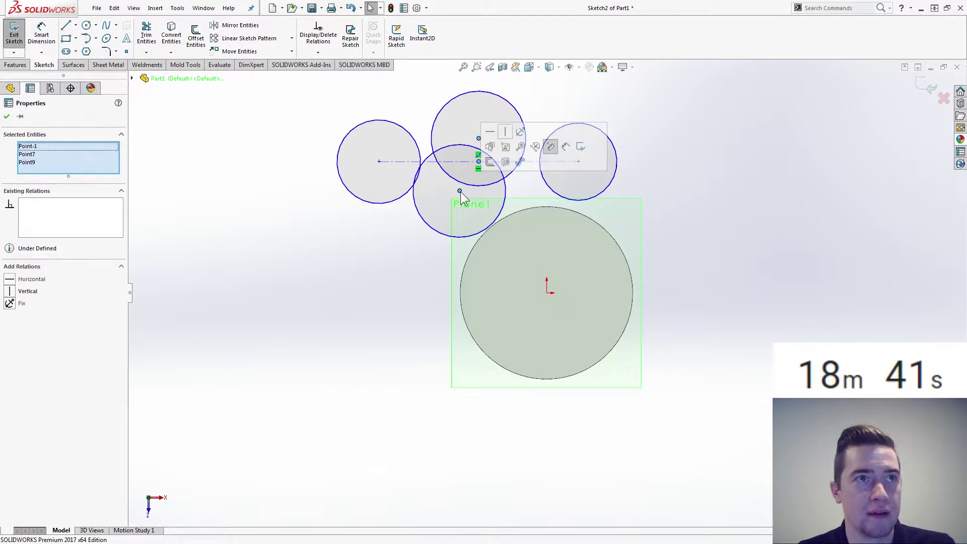
pyautogui.click(505, 133)
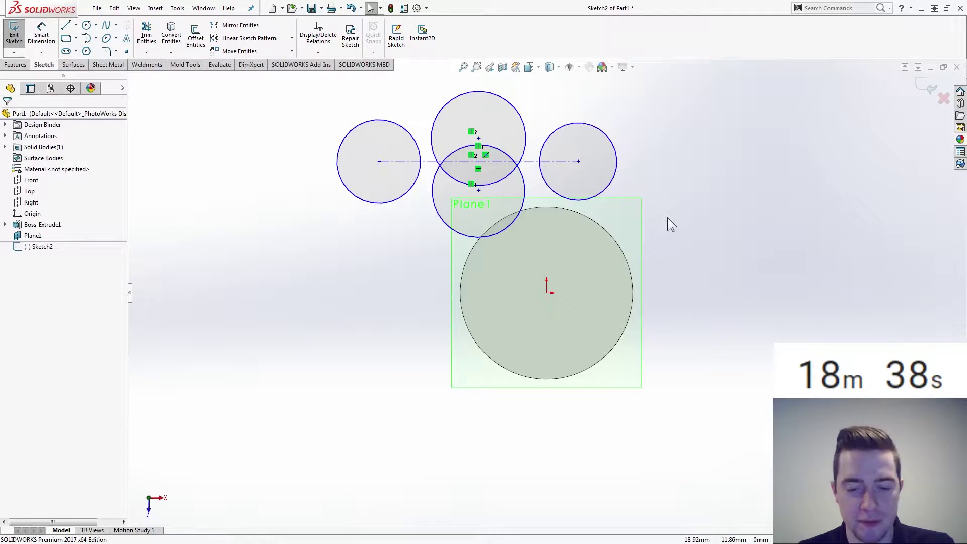
# Add an equal relation between the two end circles and another between the two middle circles.
pyautogui.click(605, 187)
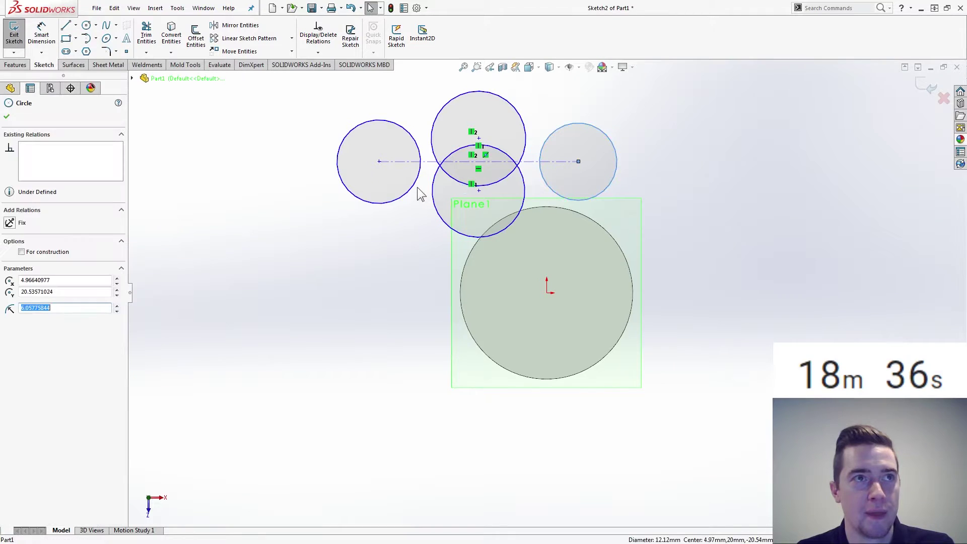
pyautogui.keyDown('ctrl'); pyautogui.click(415, 191); pyautogui.keyUp('ctrl')
pyautogui.click(489, 127)
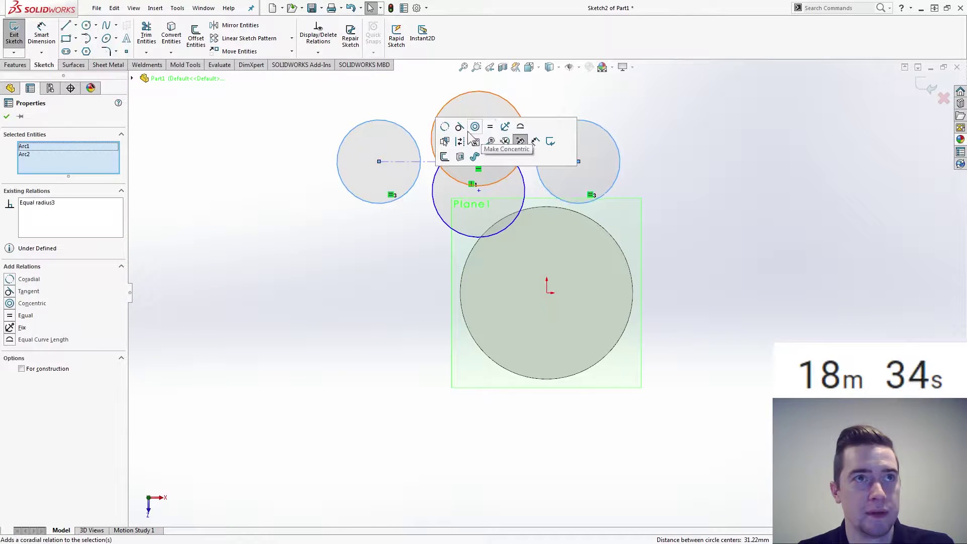
pyautogui.click(436, 129)
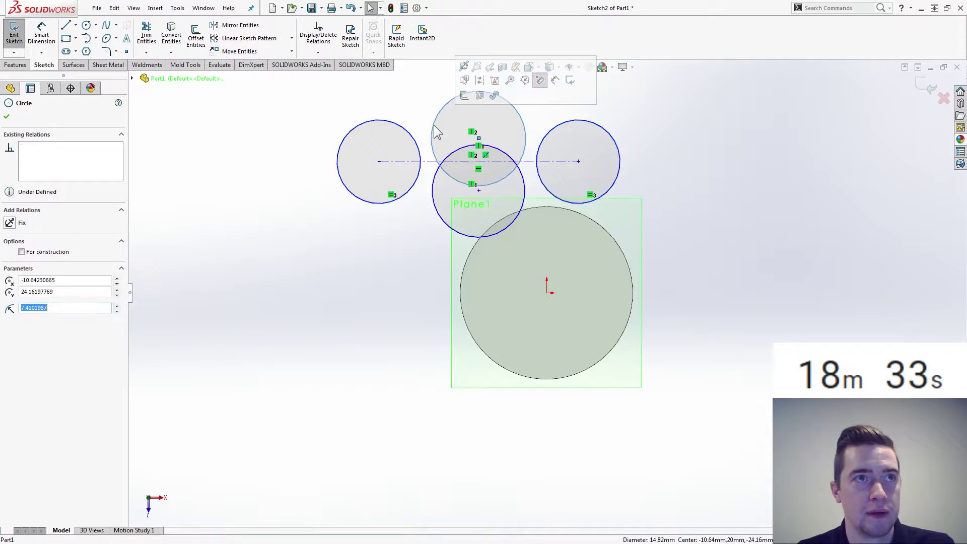
pyautogui.keyDown('ctrl'); pyautogui.click(436, 179); pyautogui.keyUp('ctrl')
pyautogui.click(519, 128)
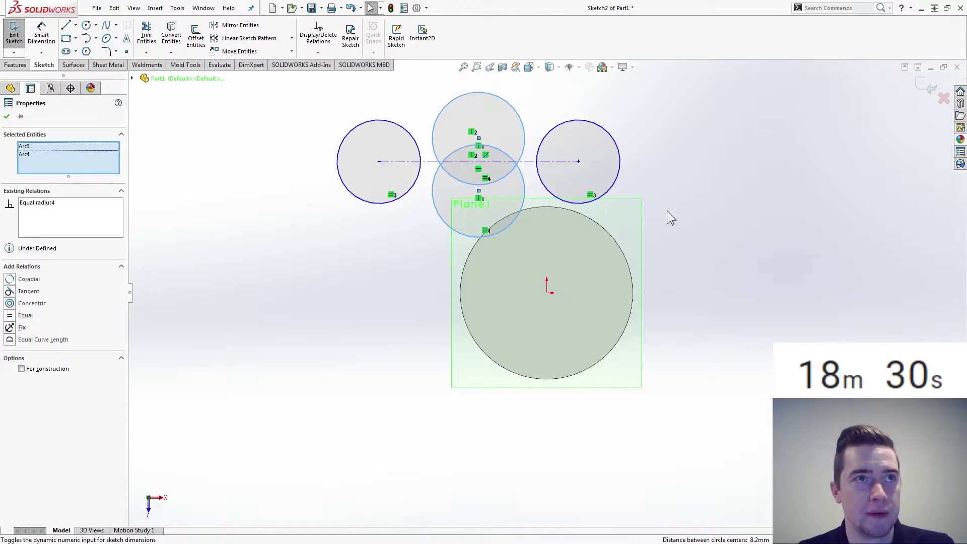
# Dimension the right end circle and set its diameter to 20 mm.
pyautogui.click(683, 258)
pyautogui.moveTo(722, 251); pyautogui.dragTo(723, 224, button='right')
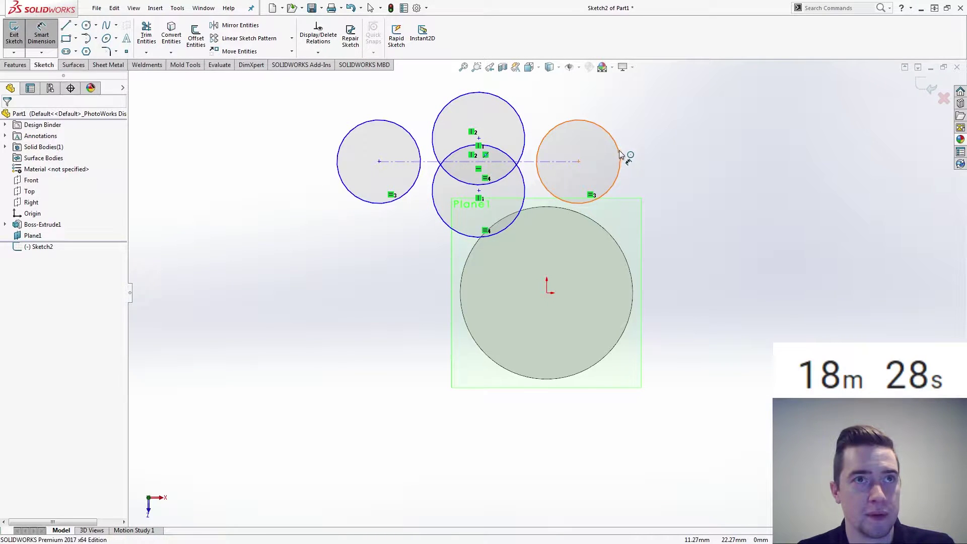
pyautogui.click(619, 150)
pyautogui.click(684, 119)
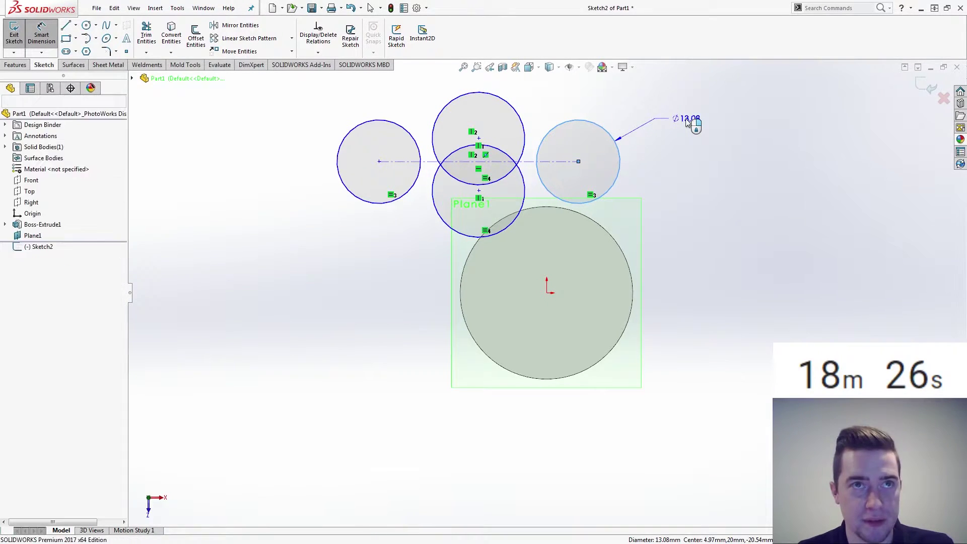
pyautogui.write('20')
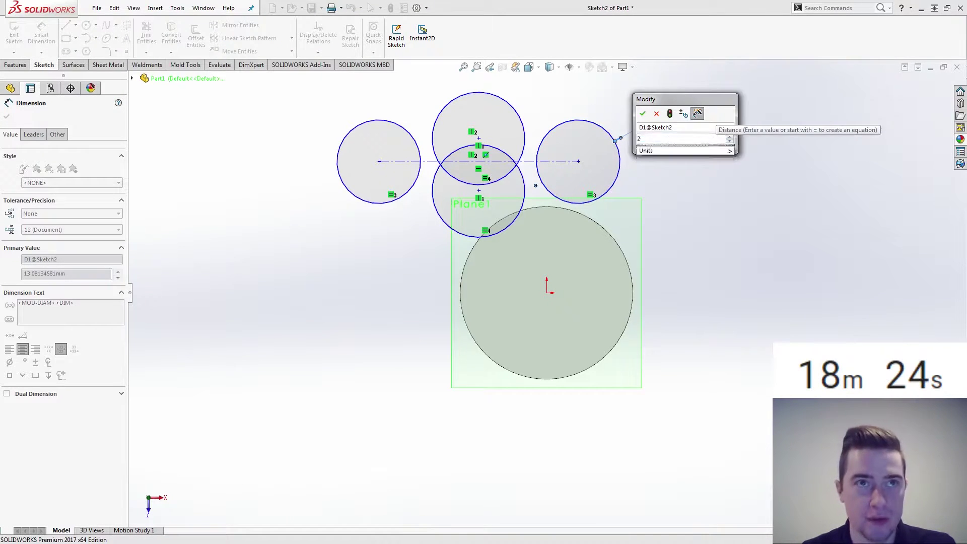
pyautogui.press('Return')
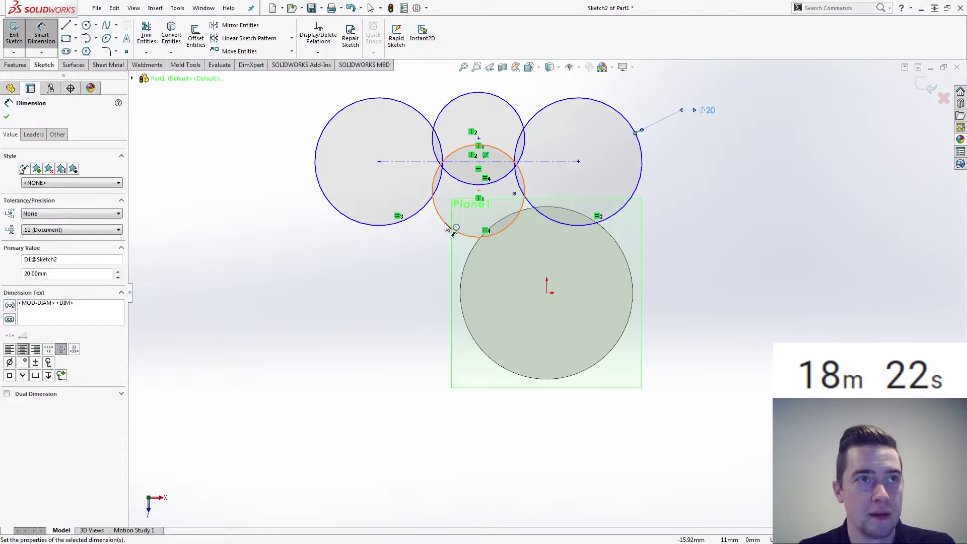
# Dimension the lower middle circle and set its diameter to 180 mm.
pyautogui.click(445, 223)
pyautogui.click(367, 306)
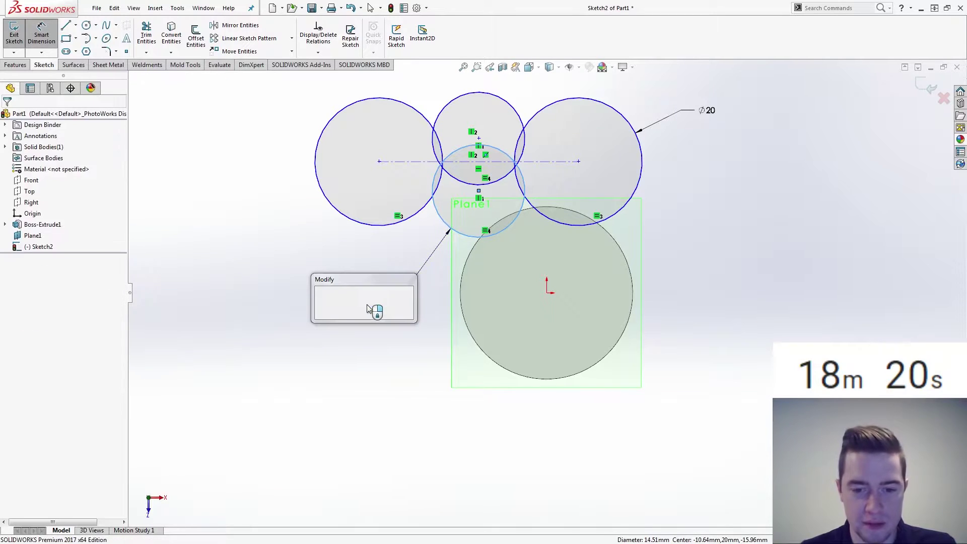
pyautogui.write('180')
pyautogui.press('Return')
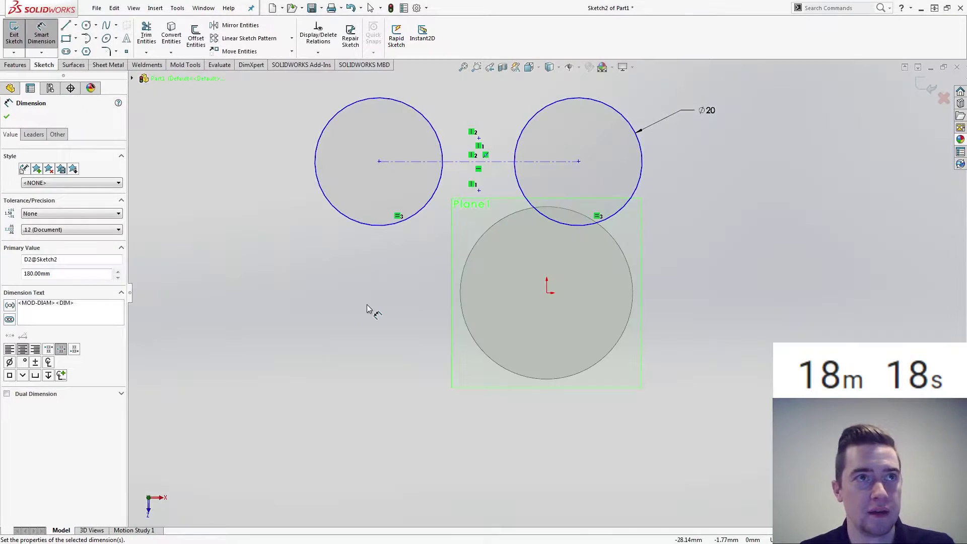
pyautogui.scroll(5, 549, 285)
pyautogui.scroll(-4, 544, 272)
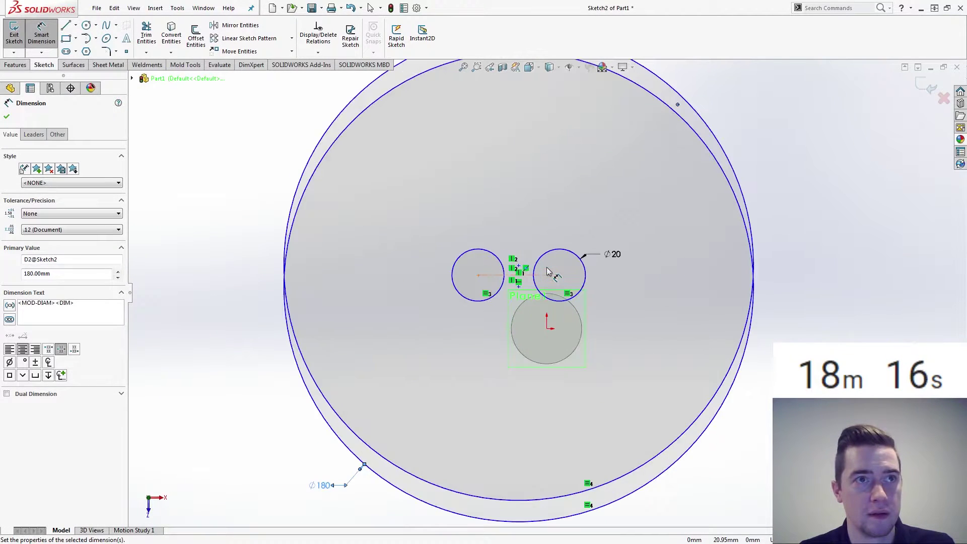
pyautogui.press('Escape')
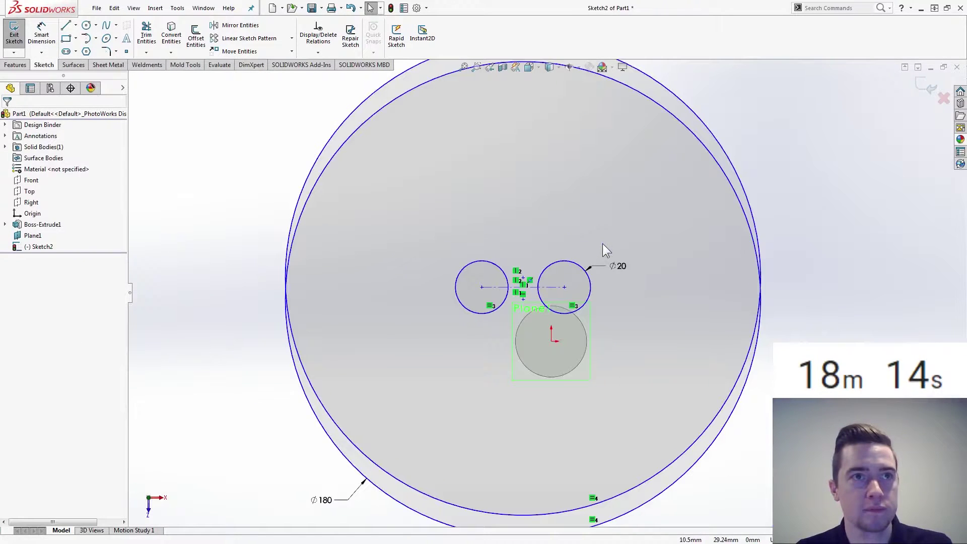
# Move the lower large circle down below the centerline and make it tangent to the left end circle's upper side.
pyautogui.click(624, 89)
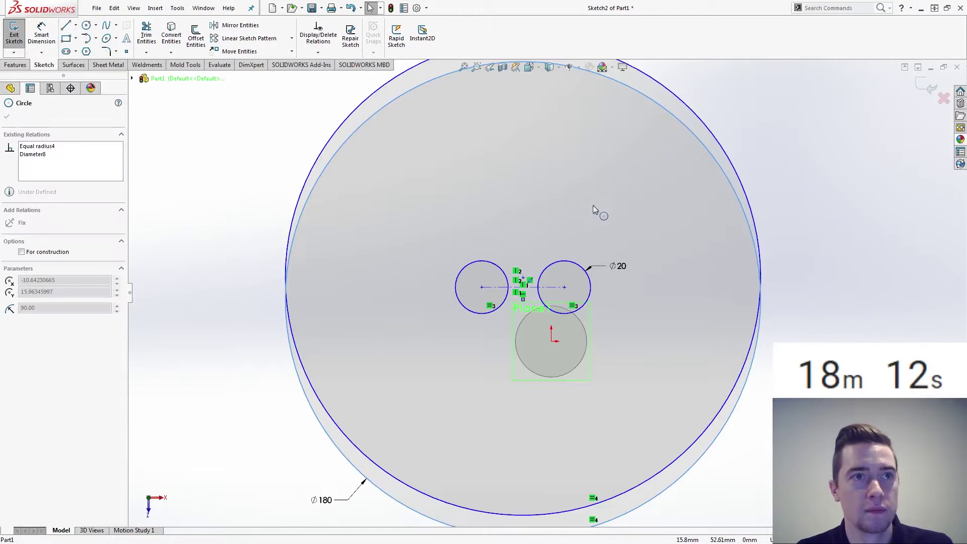
pyautogui.moveTo(564, 288)
pyautogui.mouseDown()
pyautogui.moveTo(518, 373)
pyautogui.moveTo(521, 457)
pyautogui.moveTo(542, 471)
pyautogui.moveTo(539, 479)
pyautogui.mouseUp()
pyautogui.press('Escape')
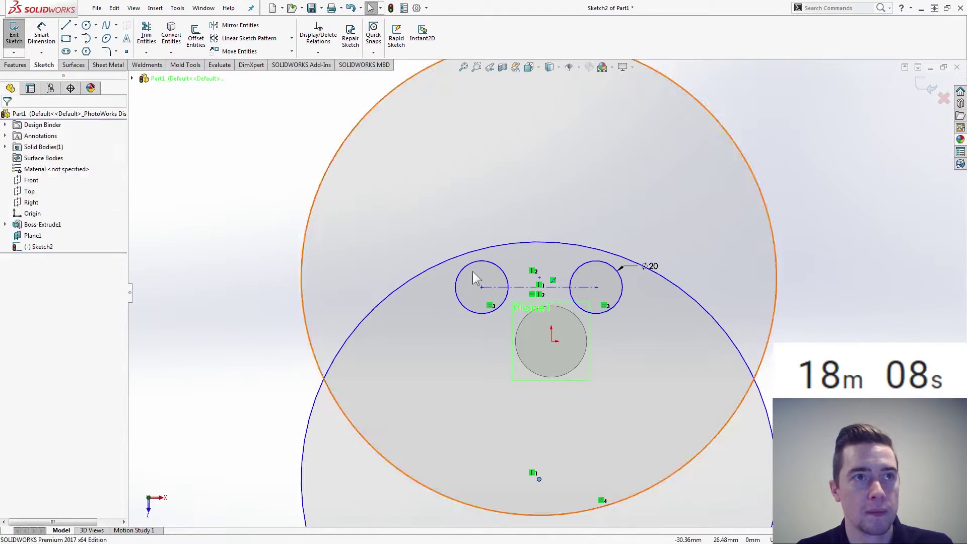
pyautogui.click(476, 263)
pyautogui.keyDown('ctrl'); pyautogui.click(476, 252); pyautogui.keyUp('ctrl')
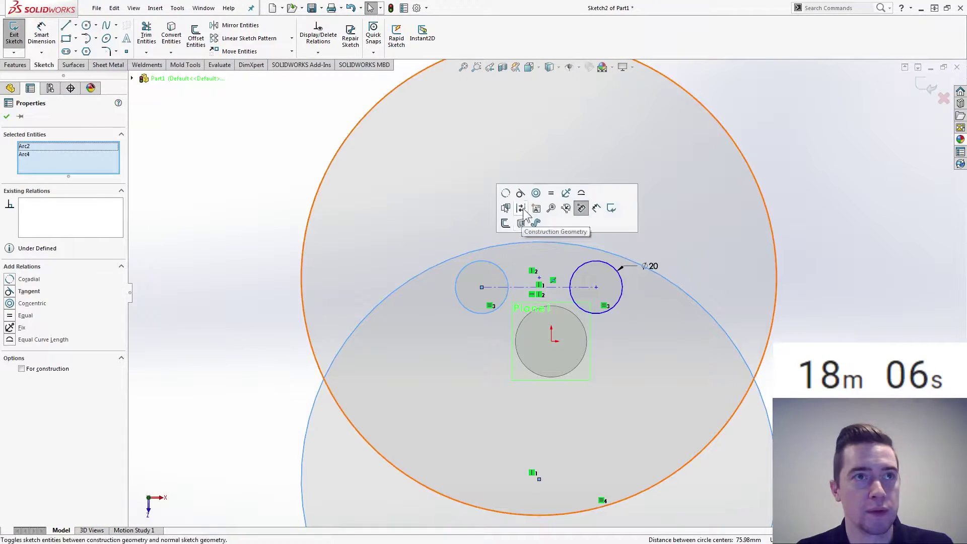
pyautogui.click(521, 193)
pyautogui.click(378, 352)
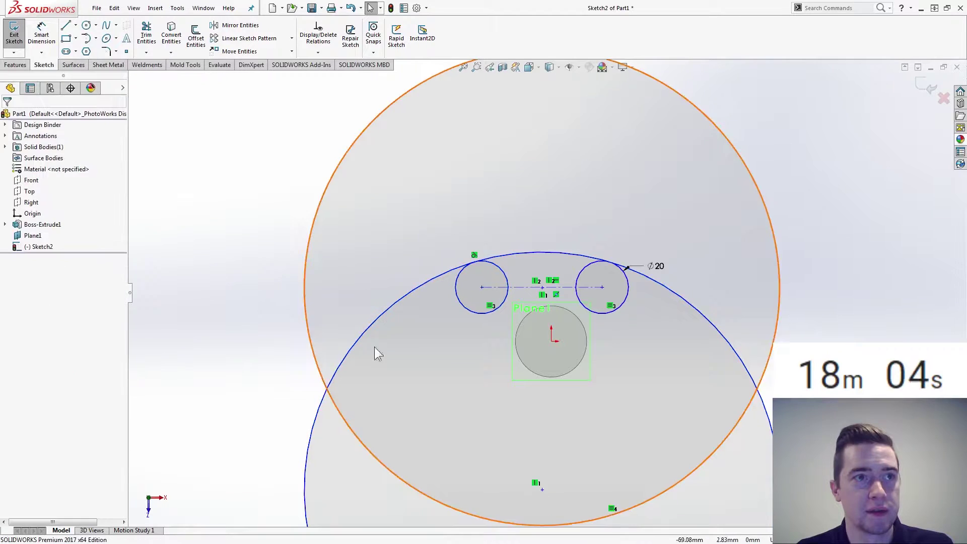
# Try to make the upper large circle tangent to the left end circle, and undo that attempt.
pyautogui.click(437, 503)
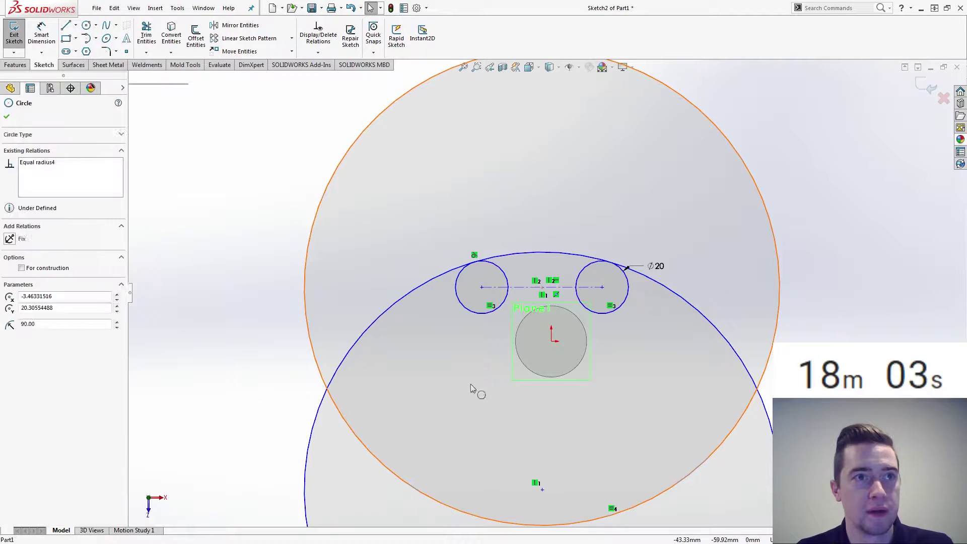
pyautogui.keyDown('ctrl'); pyautogui.click(470, 310); pyautogui.keyUp('ctrl')
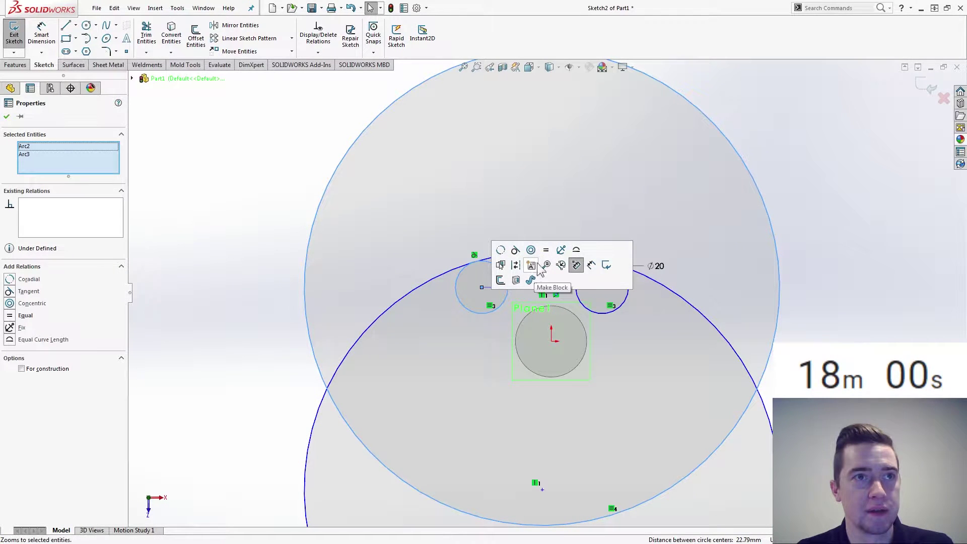
pyautogui.click(515, 250)
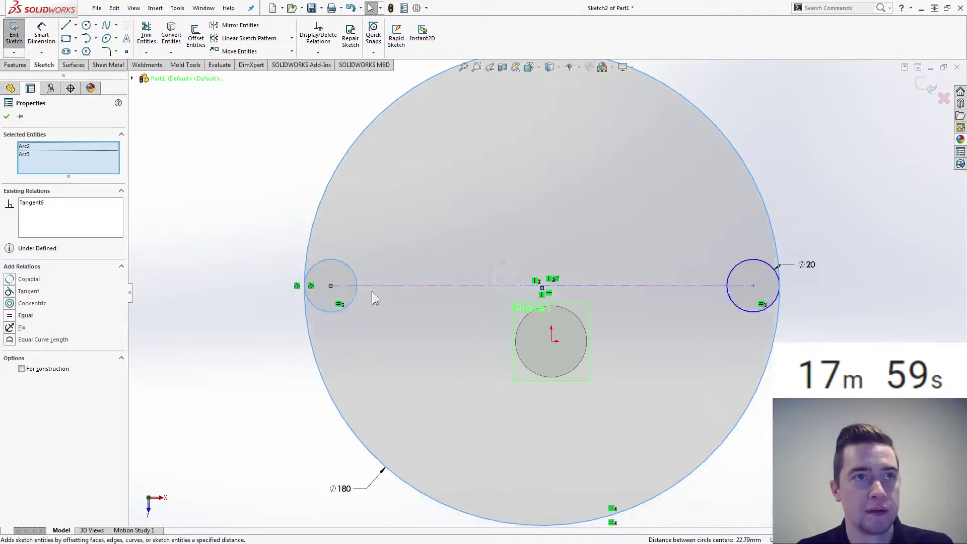
pyautogui.click(238, 233)
pyautogui.moveTo(330, 286); pyautogui.dragTo(495, 292)
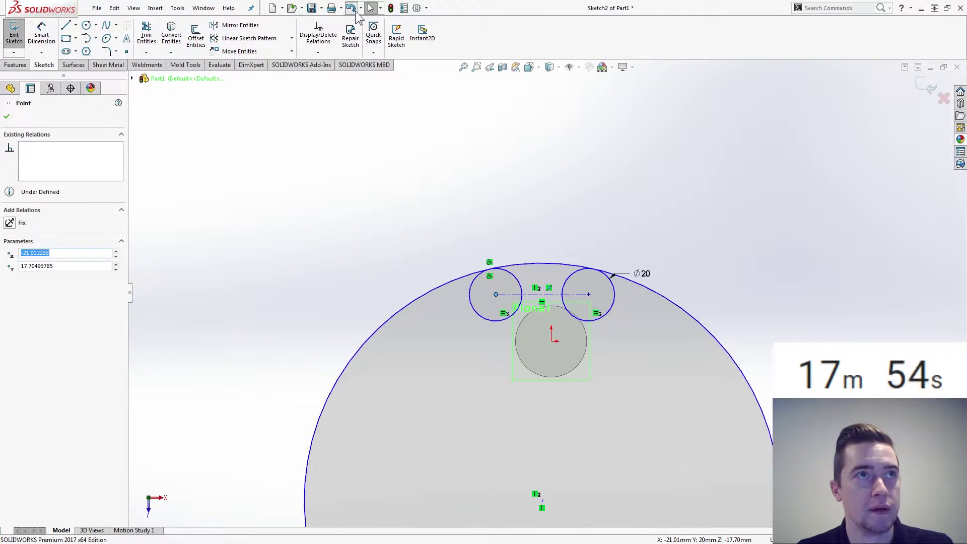
pyautogui.click(351, 8)
pyautogui.click(356, 12)
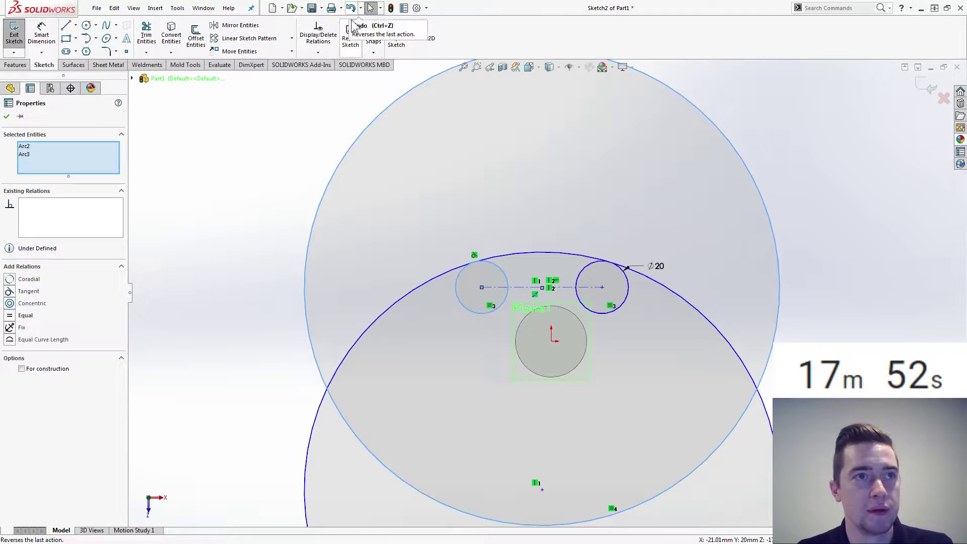
# Move the upper large circle up above the centerline and make it tangent to the left end circle's lower side.
pyautogui.click(231, 272)
pyautogui.click(553, 524)
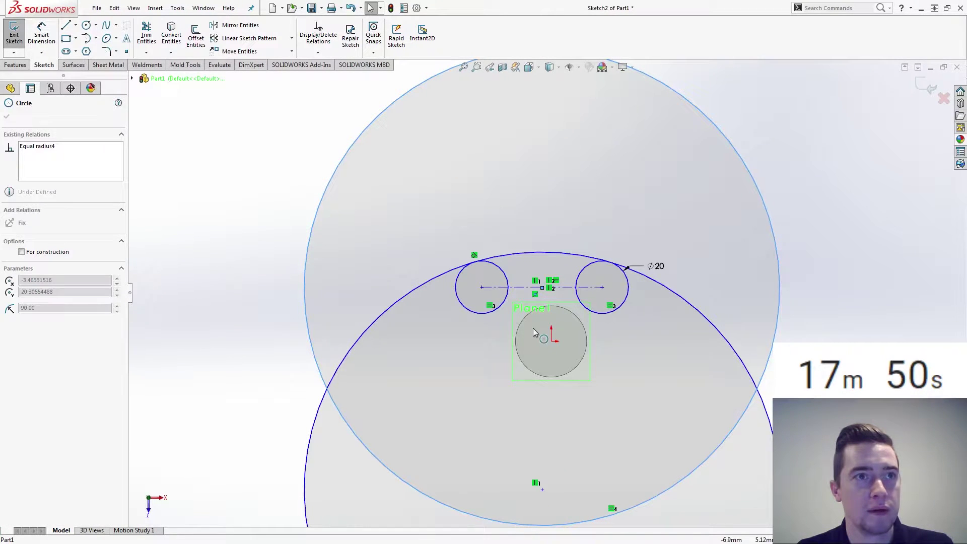
pyautogui.press('Tab')
pyautogui.press('Tab')
pyautogui.moveTo(543, 288); pyautogui.dragTo(535, 107)
pyautogui.press('Escape')
pyautogui.click(486, 313)
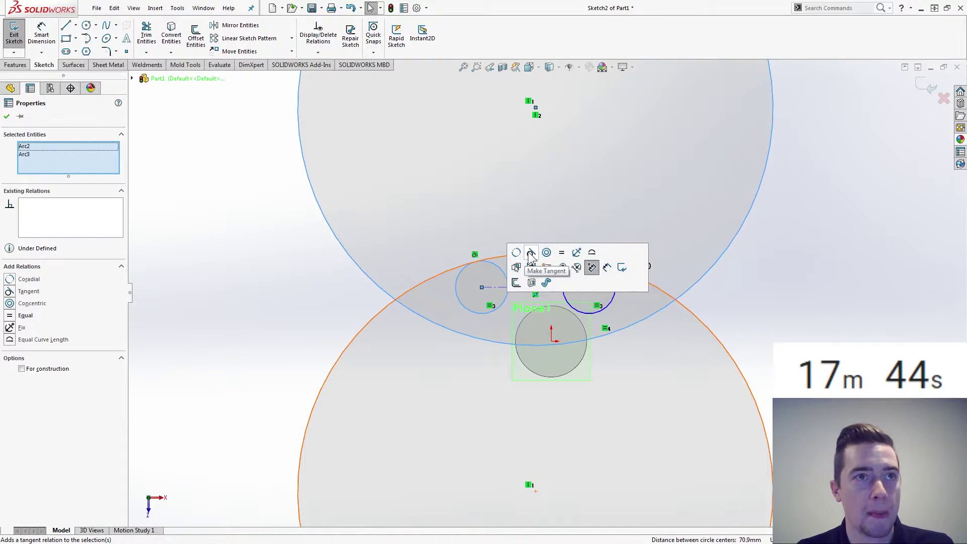
pyautogui.click(529, 256)
pyautogui.press('Escape')
# Trim the outer parts of the large circles and the inner parts of the end circles to leave a closed oval.
pyautogui.click(146, 34)
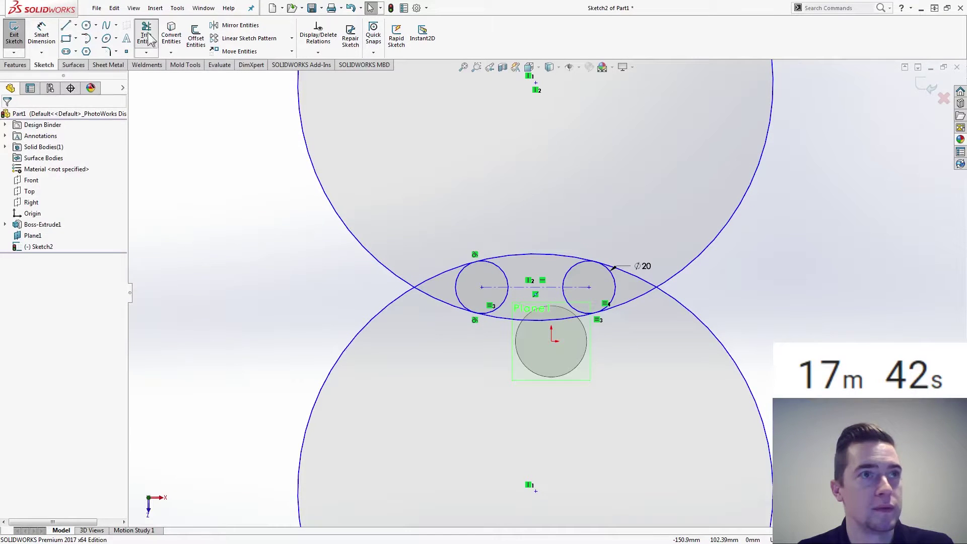
pyautogui.moveTo(416, 255)
pyautogui.mouseDown()
pyautogui.moveTo(442, 336)
pyautogui.moveTo(386, 321)
pyautogui.moveTo(650, 207)
pyautogui.mouseUp()
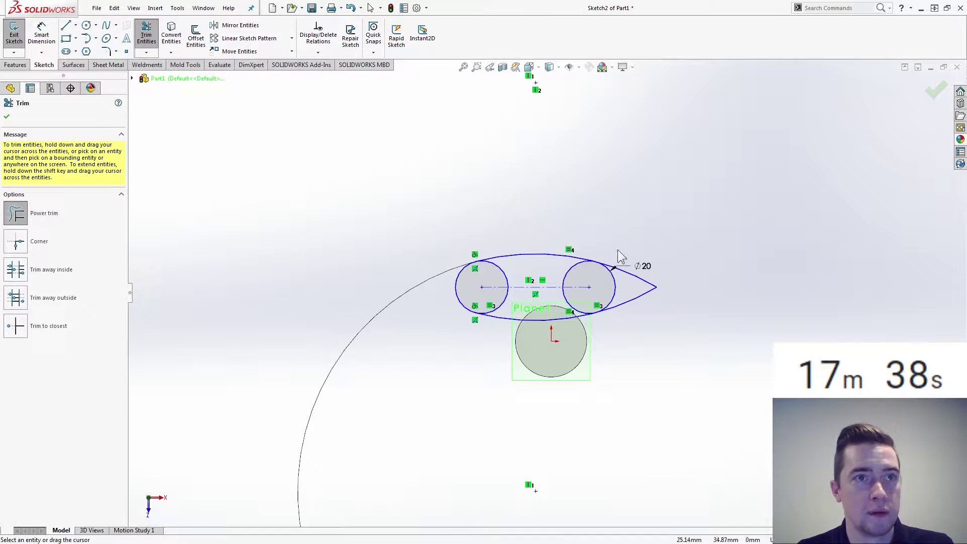
pyautogui.moveTo(621, 259); pyautogui.dragTo(637, 320)
pyautogui.moveTo(560, 278); pyautogui.dragTo(579, 272)
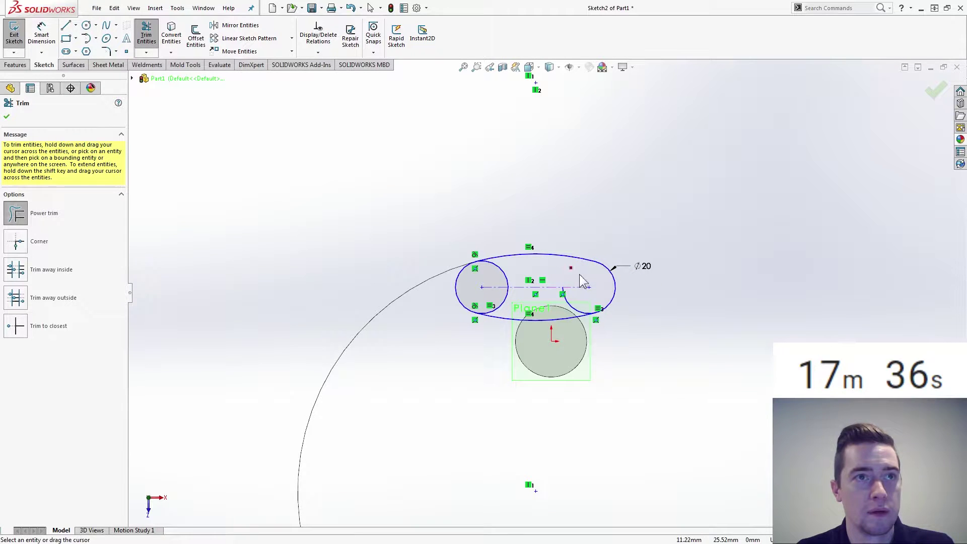
pyautogui.moveTo(506, 311); pyautogui.dragTo(499, 302)
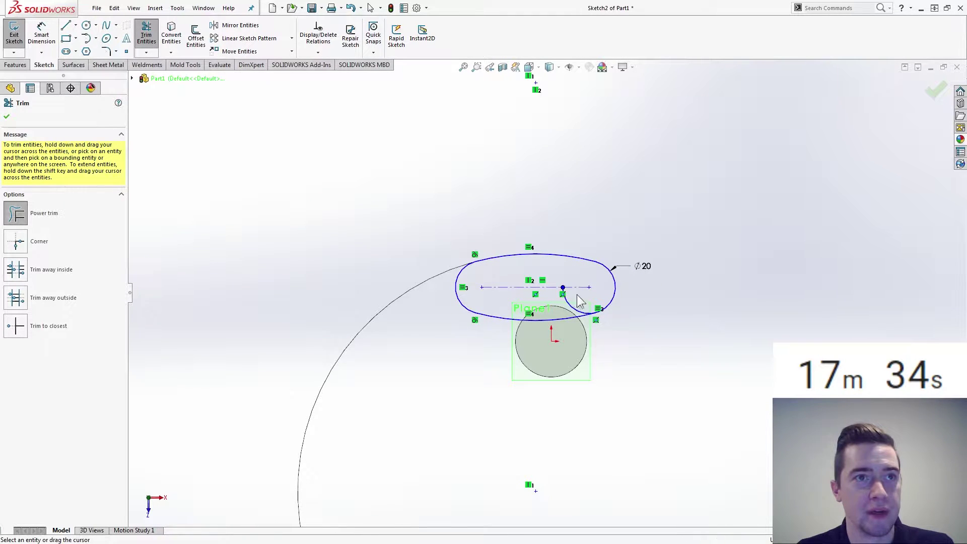
pyautogui.moveTo(564, 302); pyautogui.dragTo(536, 296)
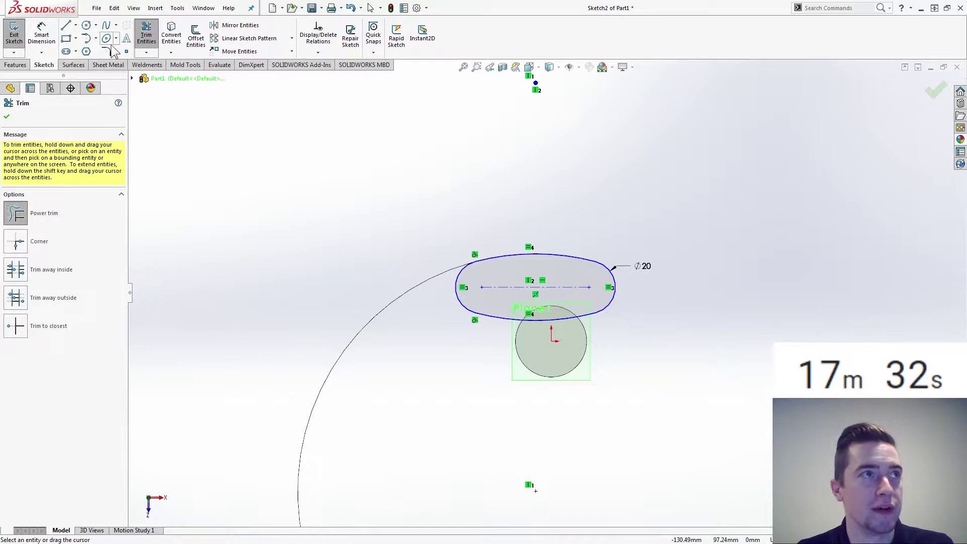
pyautogui.press('Escape')
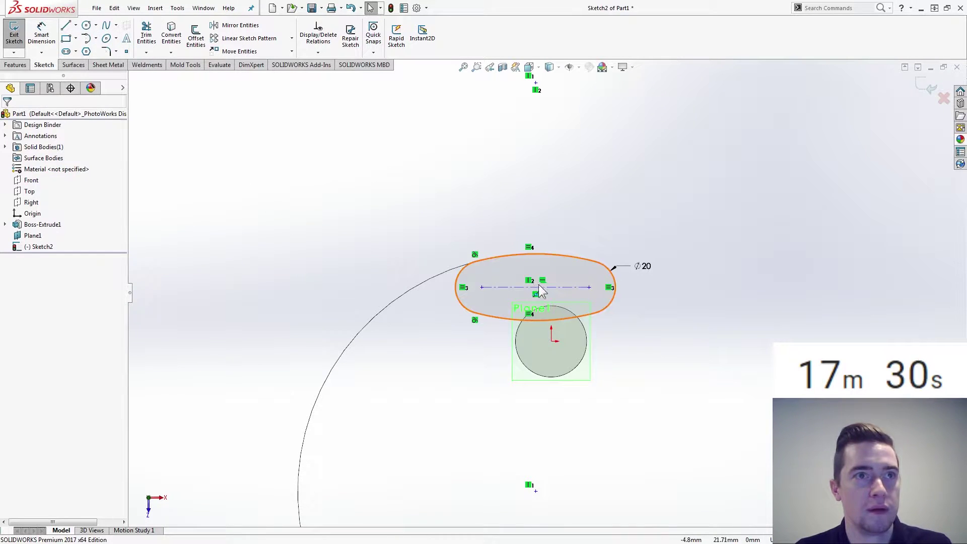
# Make the centerline's midpoint coincident with the origin.
pyautogui.click(535, 288)
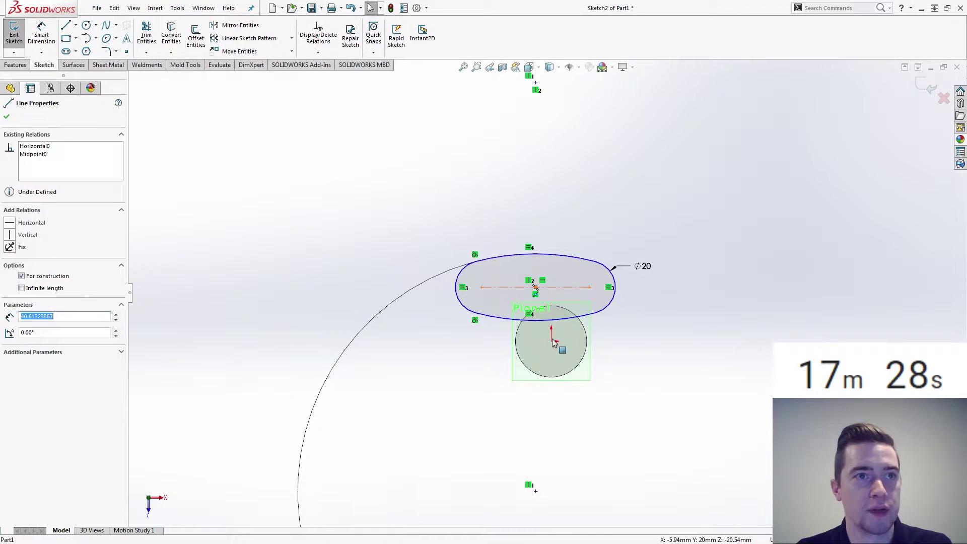
pyautogui.keyDown('ctrl'); pyautogui.click(552, 343); pyautogui.keyUp('ctrl')
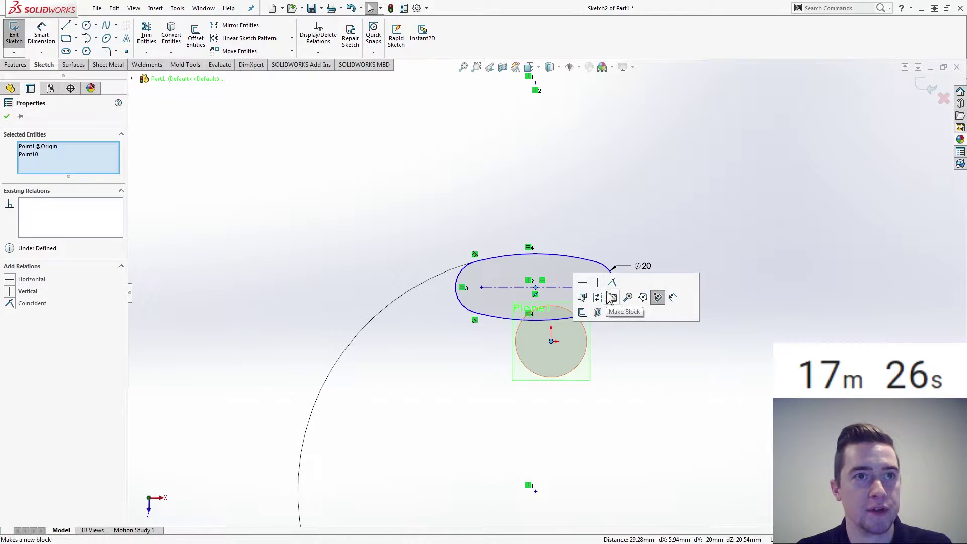
pyautogui.click(612, 283)
pyautogui.click(671, 297)
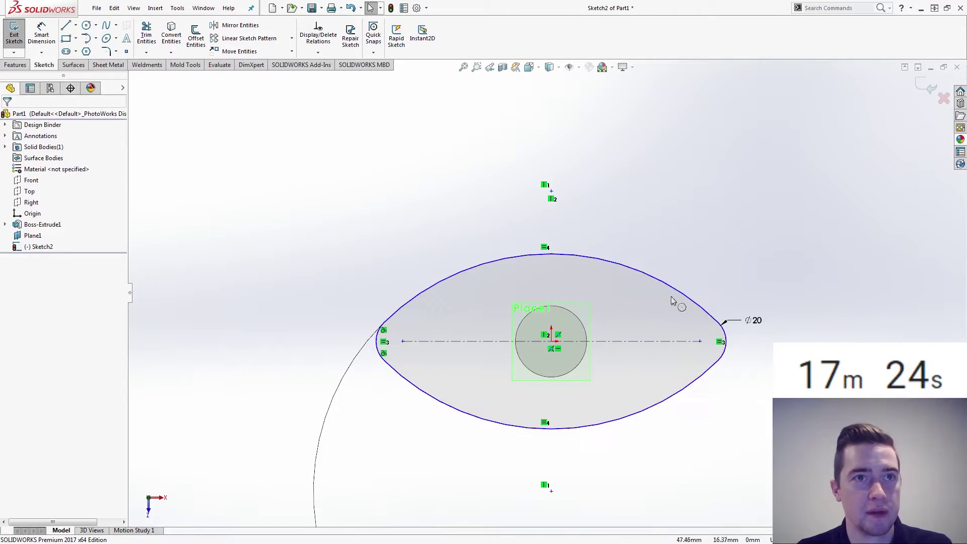
pyautogui.moveTo(332, 231); pyautogui.dragTo(337, 207, button='right')
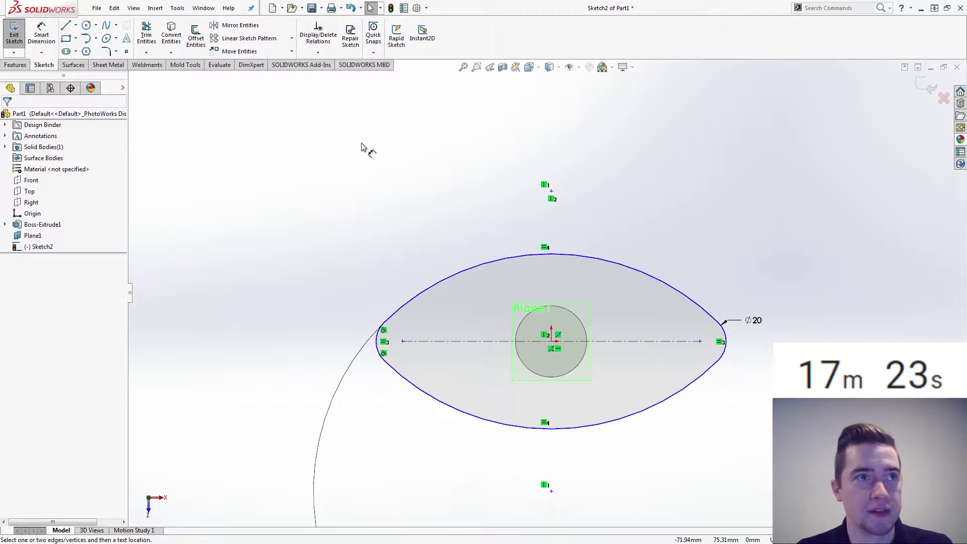
pyautogui.click(614, 261)
pyautogui.press('Escape')
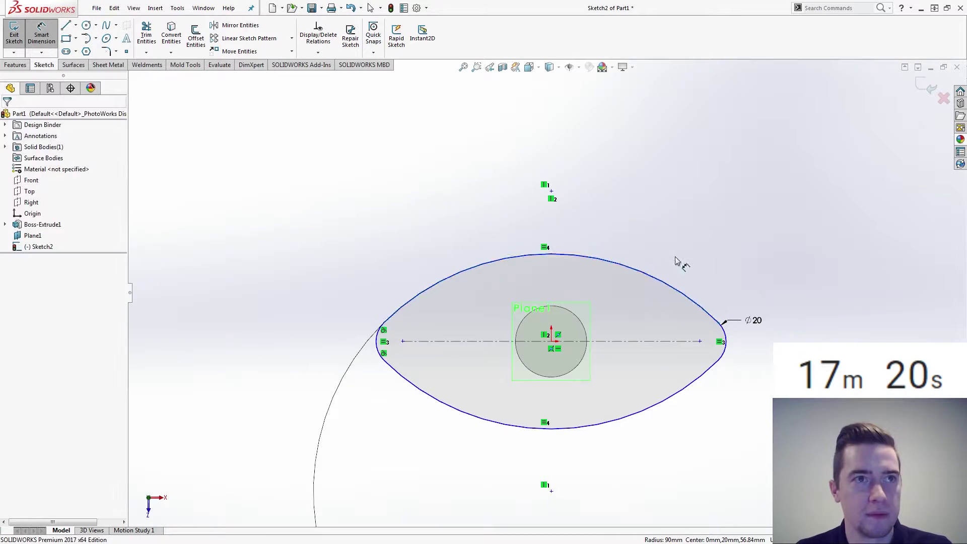
# Add a horizontal dimension between the oval's two end arcs, placed below the profile.
pyautogui.scroll(3, 678, 282)
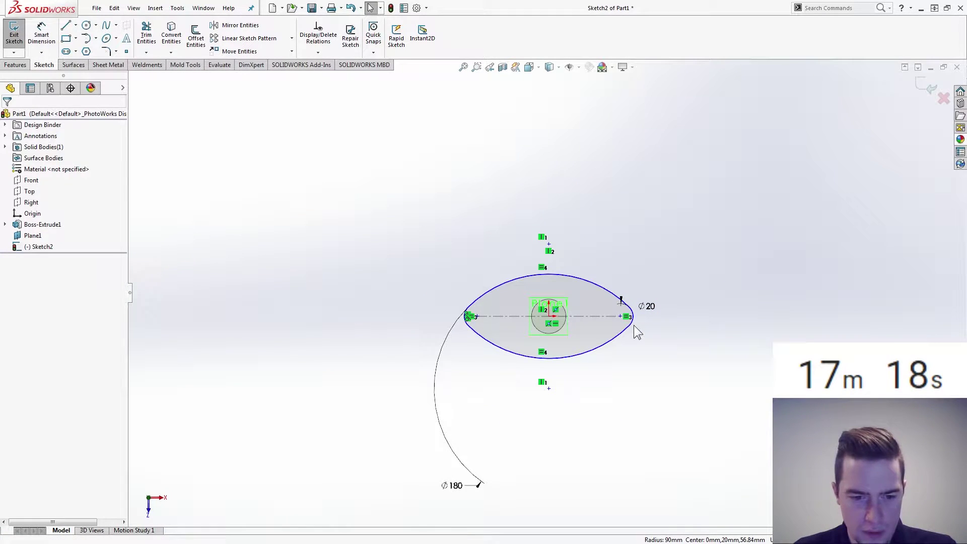
pyautogui.press('d')
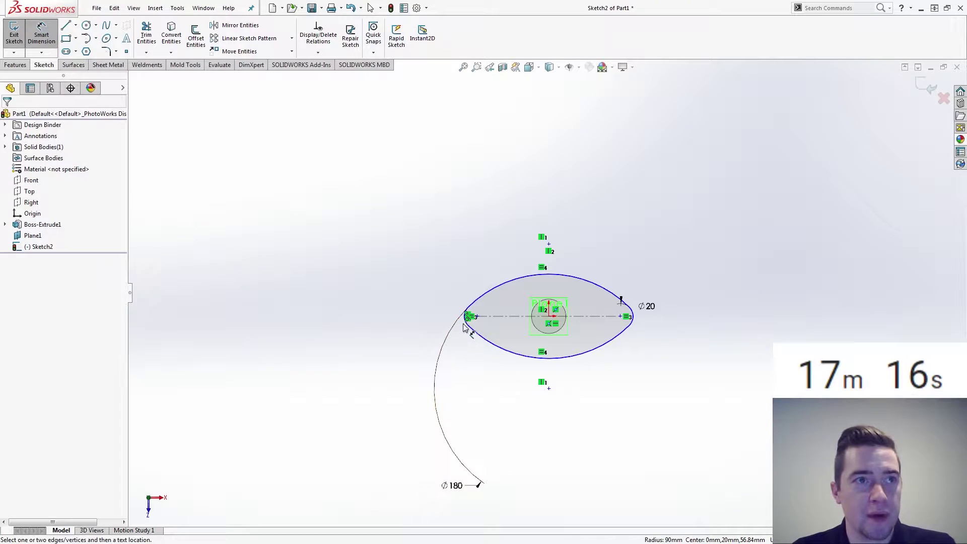
pyautogui.scroll(-3, 479, 316)
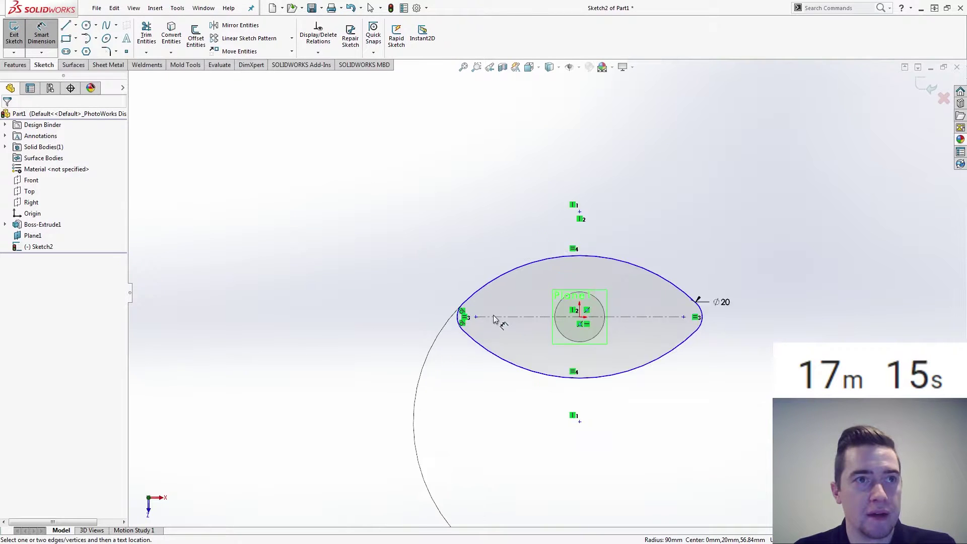
pyautogui.click(452, 316)
pyautogui.click(746, 316)
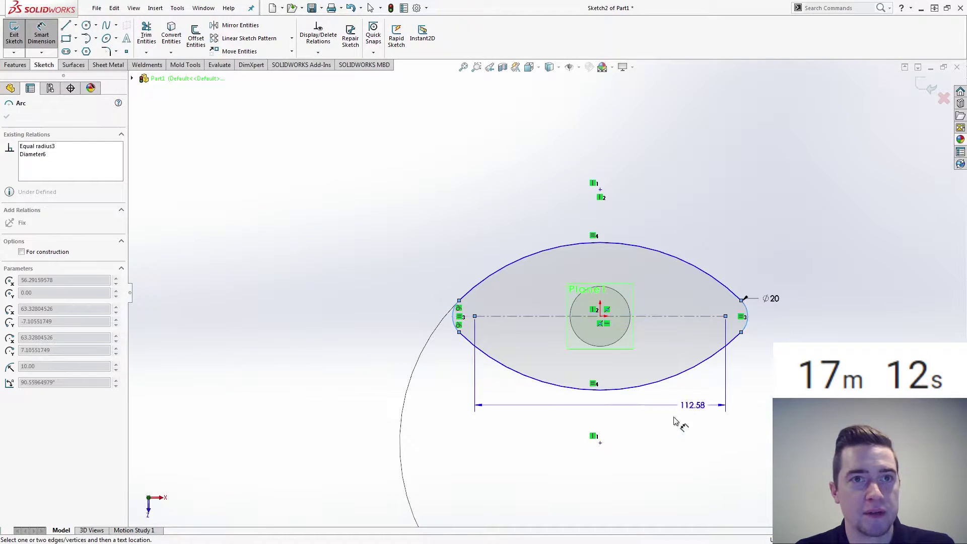
pyautogui.click(603, 489)
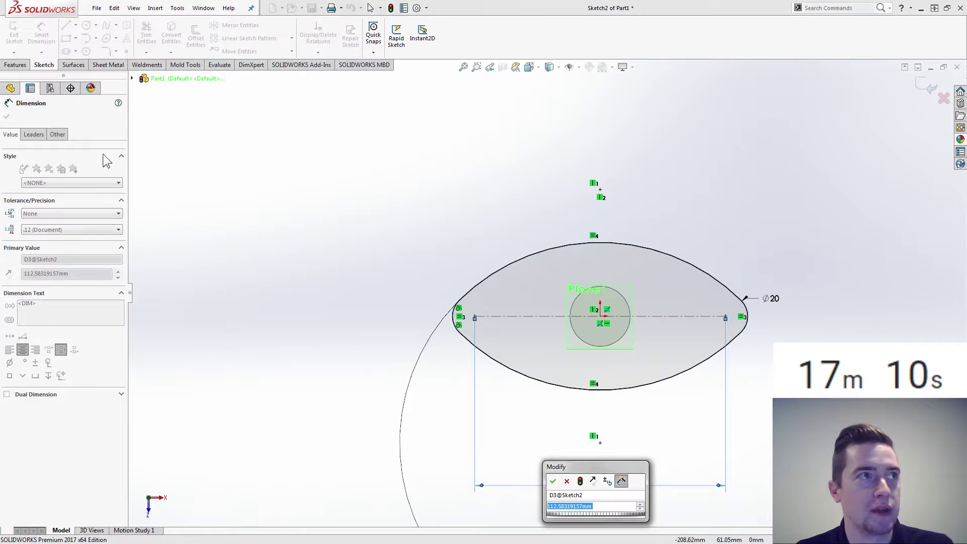
pyautogui.press('Return')
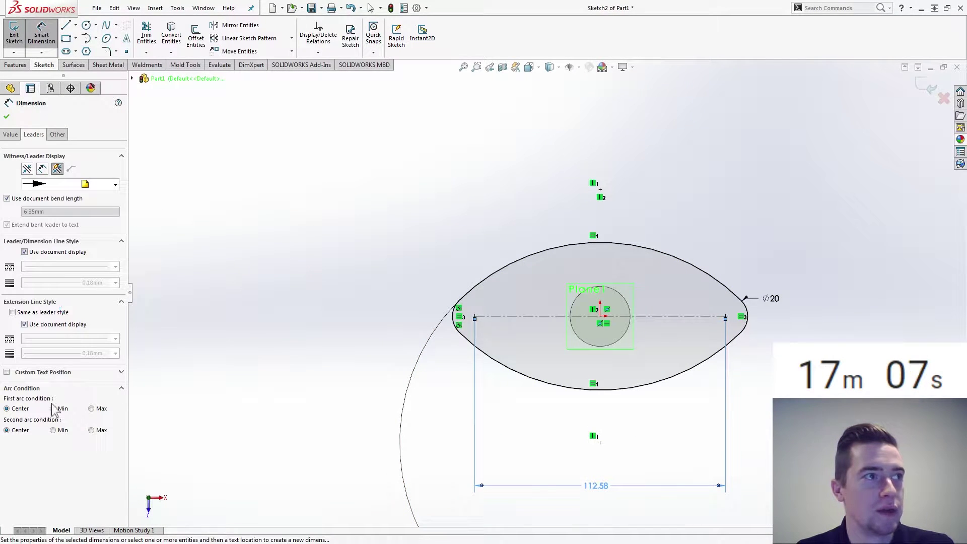
# Set both arc conditions of the horizontal dimension to Max and its value to 75 mm.
pyautogui.click(91, 408)
pyautogui.click(91, 430)
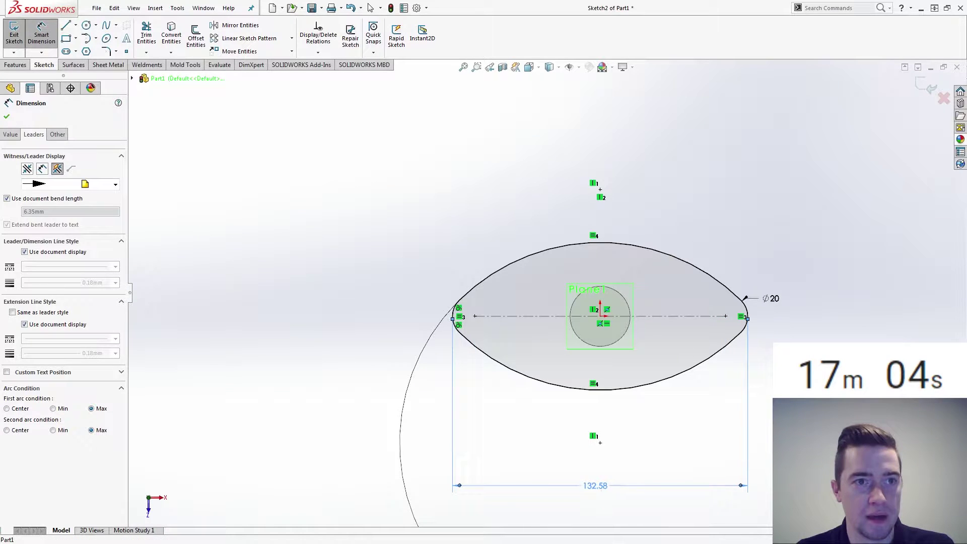
pyautogui.doubleClick(599, 490)
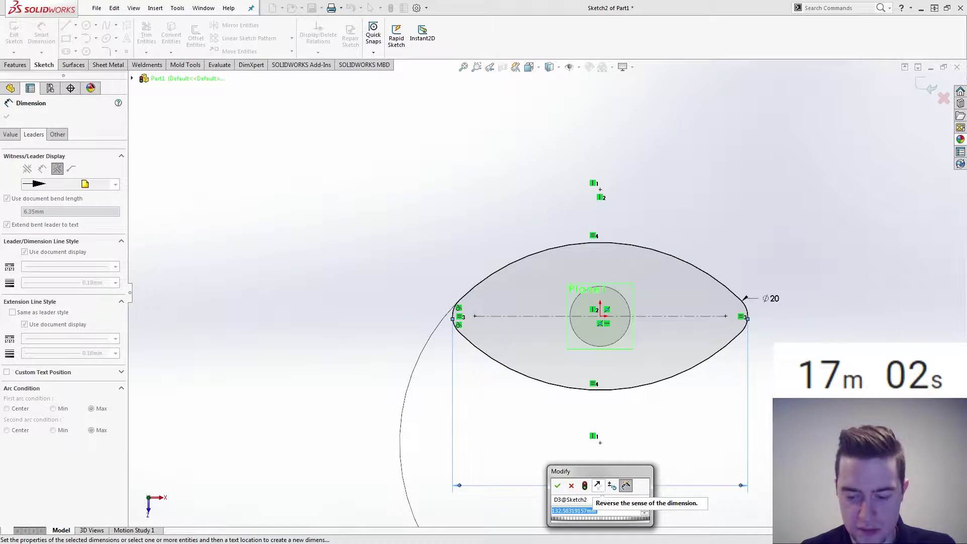
pyautogui.write('75')
pyautogui.press('Return')
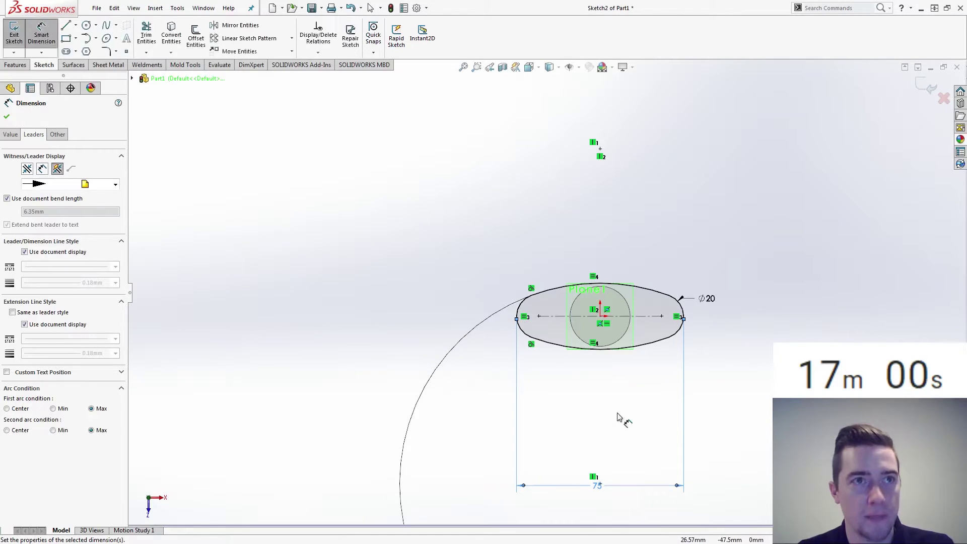
pyautogui.press('Escape')
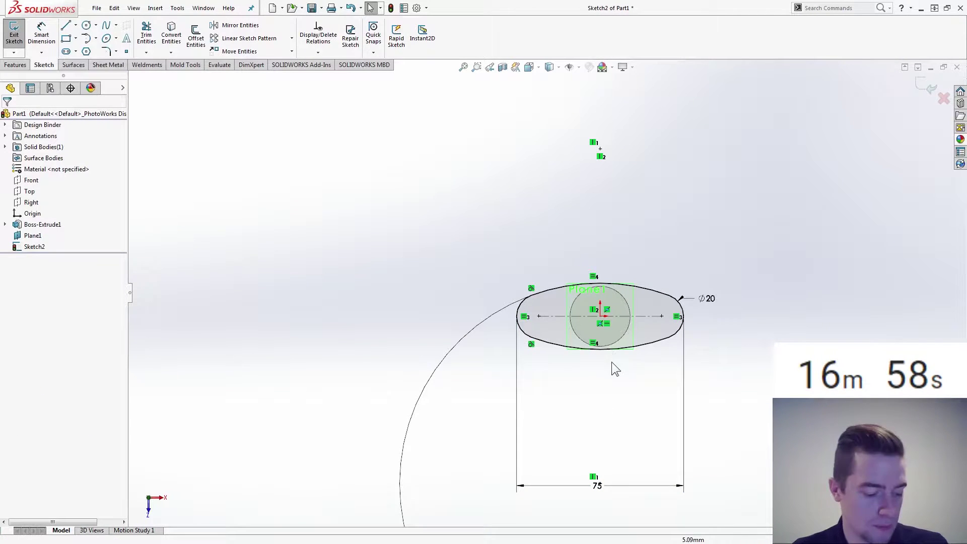
# Close the oval sketch and loft from the round base's top face to the oval profile.
pyautogui.moveTo(610, 392)
pyautogui.mouseDown(button='middle')
pyautogui.moveTo(567, 382)
pyautogui.moveTo(896, 145)
pyautogui.mouseUp(button='middle')
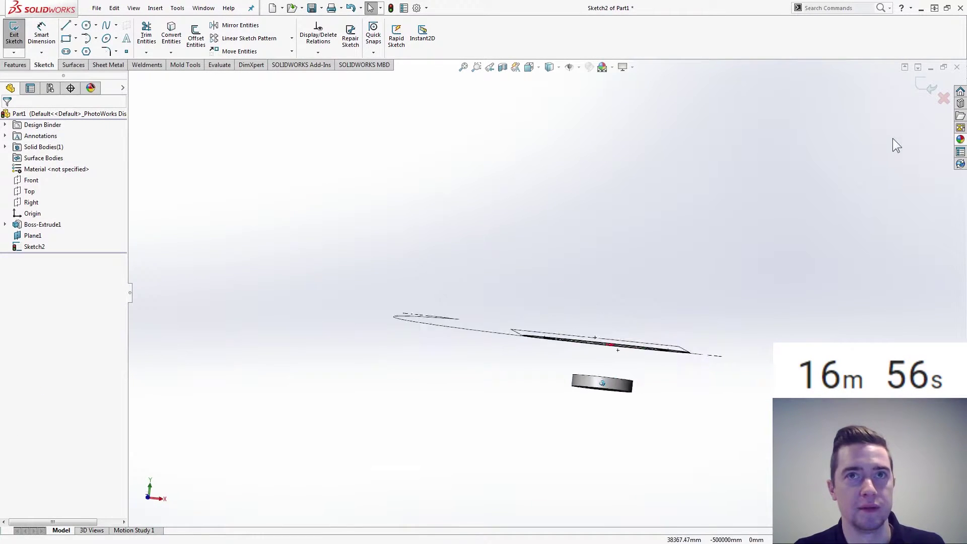
pyautogui.click(924, 86)
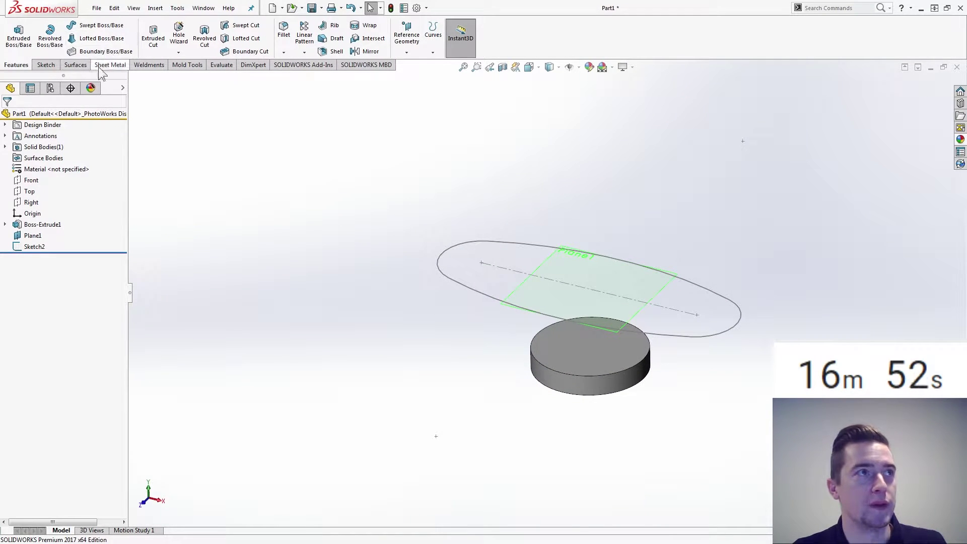
pyautogui.click(84, 39)
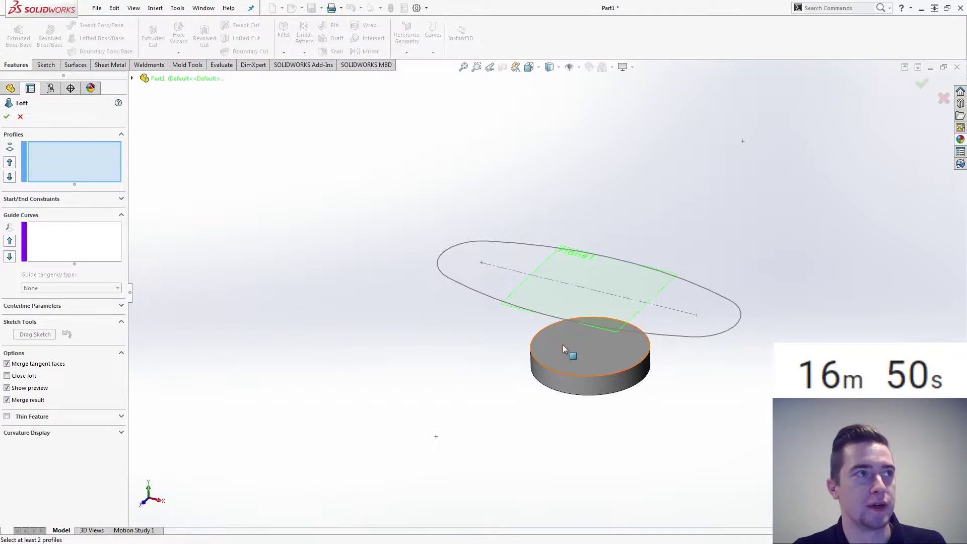
pyautogui.click(563, 344)
pyautogui.click(488, 297)
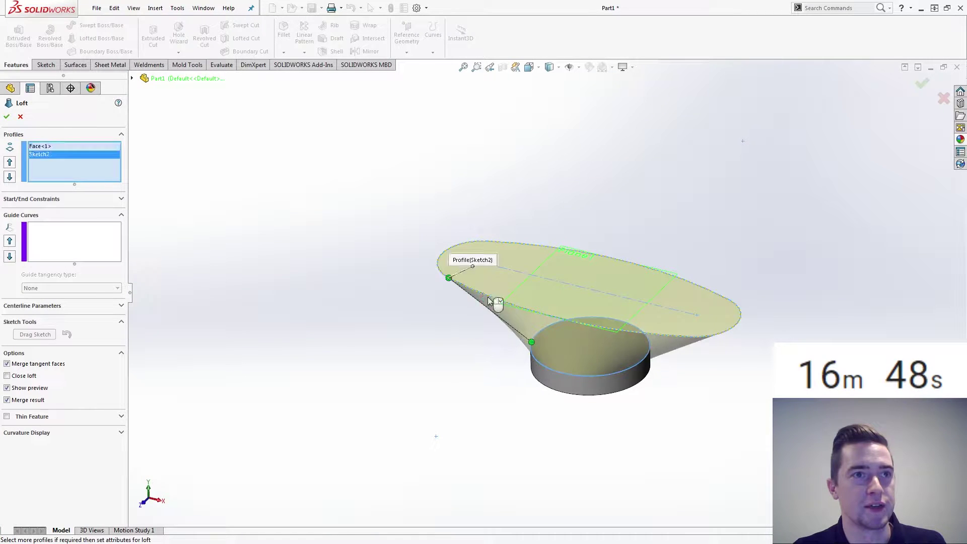
pyautogui.moveTo(316, 284)
pyautogui.mouseDown(button='middle')
pyautogui.moveTo(273, 261)
pyautogui.moveTo(268, 273)
pyautogui.mouseUp(button='middle')
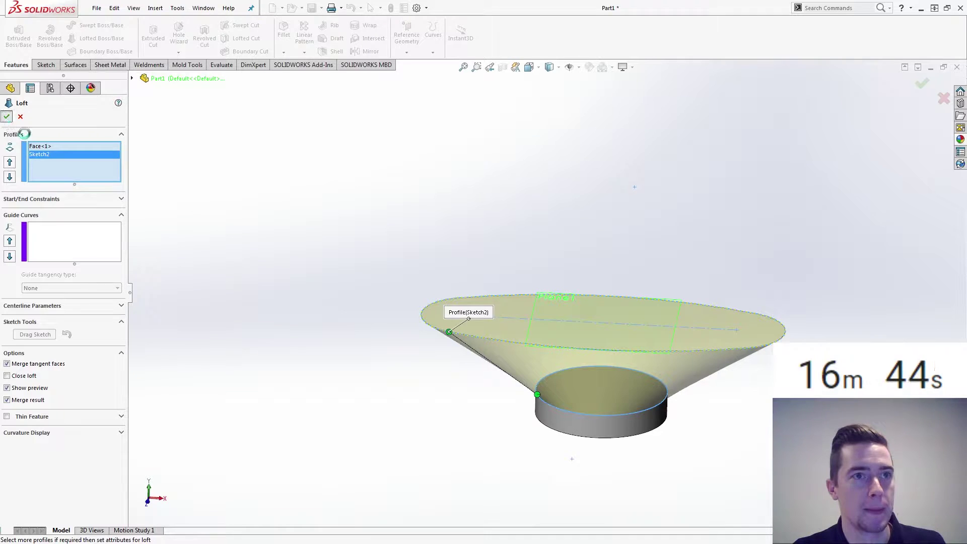
# Hide the reference plane at the top of the loft.
pyautogui.click(347, 280)
pyautogui.moveTo(346, 280); pyautogui.dragTo(347, 231, button='middle')
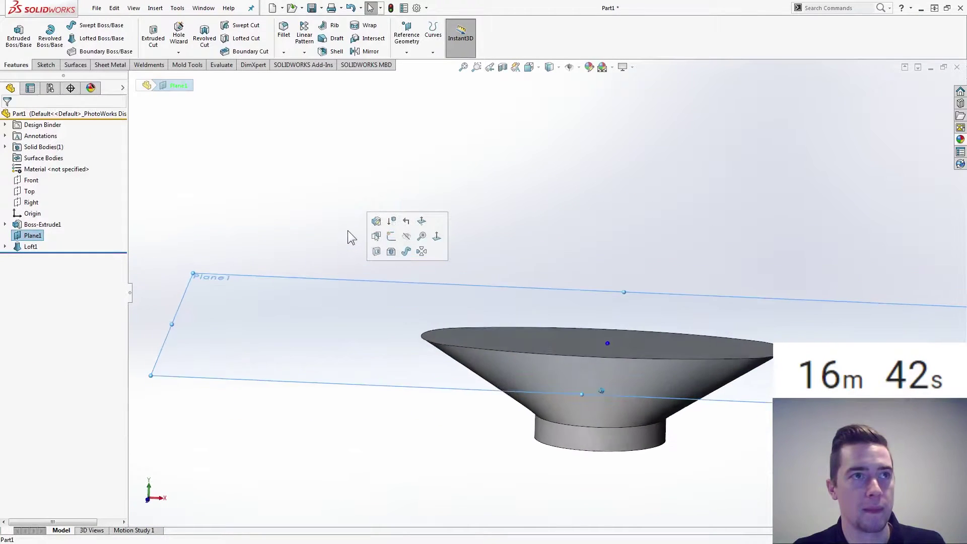
pyautogui.click(406, 237)
pyautogui.moveTo(584, 249); pyautogui.dragTo(558, 252, button='middle')
pyautogui.scroll(1, 557, 252)
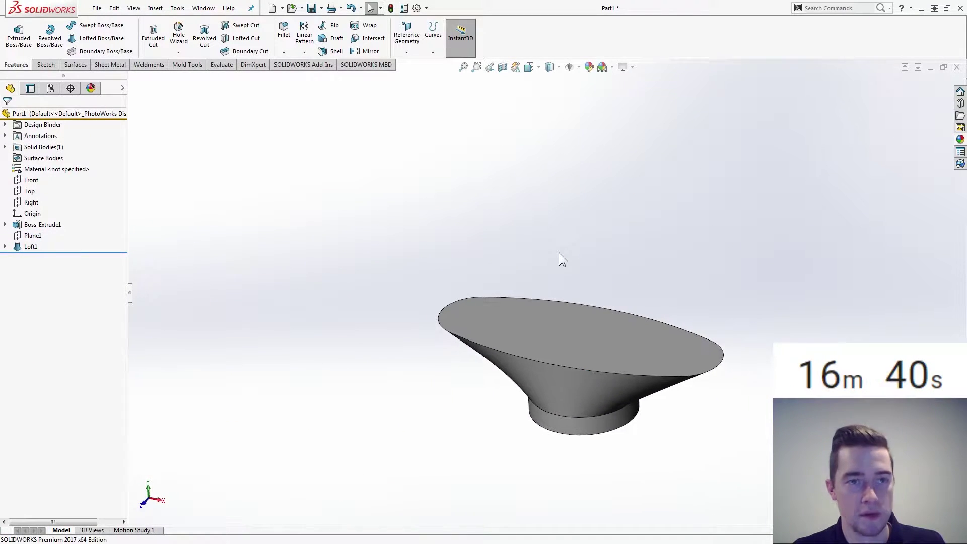
# Start a new sketch on the Front plane.
pyautogui.hotkey('ctrl', 'Right')
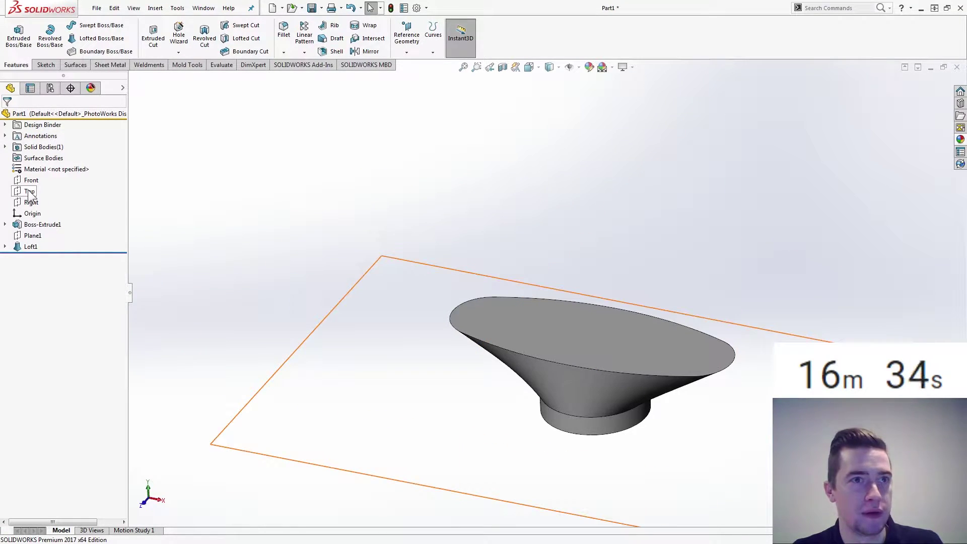
pyautogui.moveTo(256, 207); pyautogui.dragTo(255, 202, button='middle')
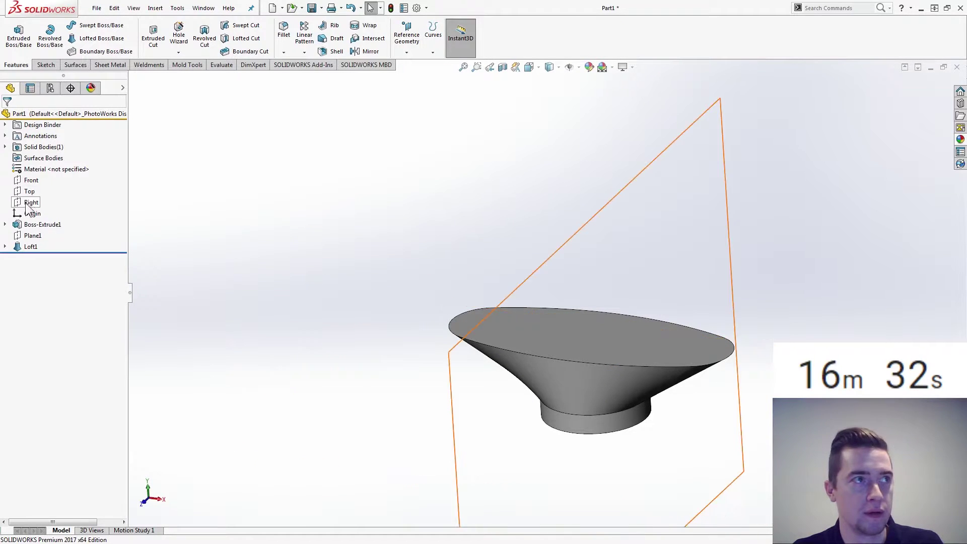
pyautogui.click(31, 180)
pyautogui.click(39, 160)
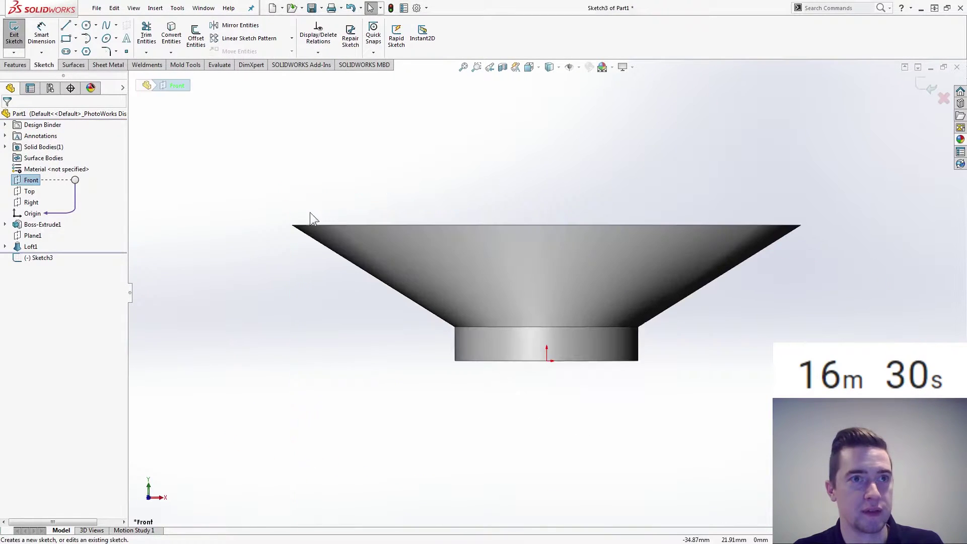
pyautogui.click(127, 52)
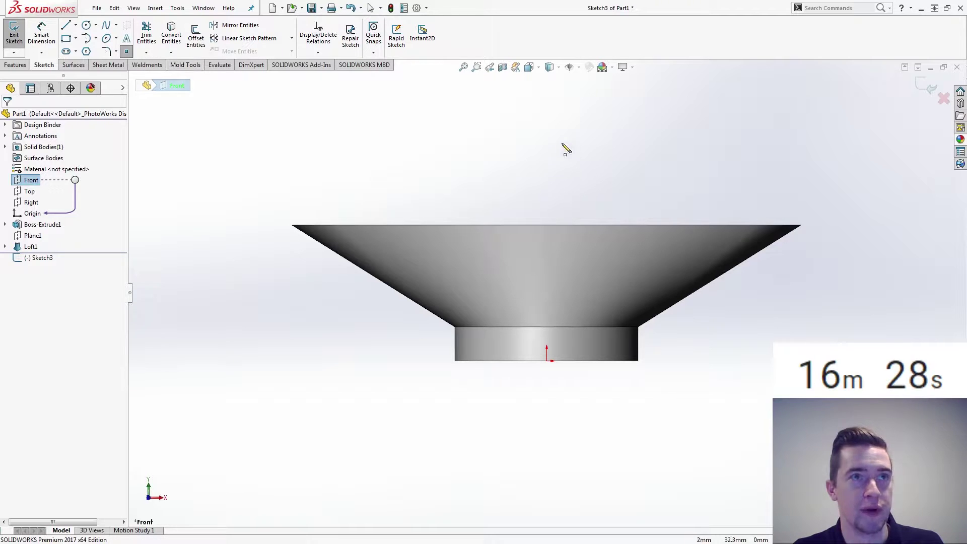
pyautogui.click(546, 137)
pyautogui.press('Escape')
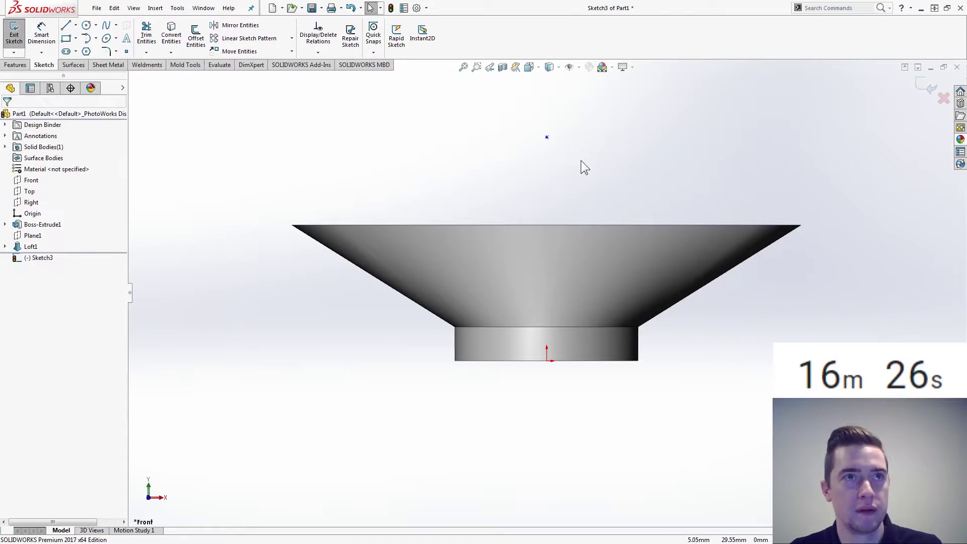
pyautogui.moveTo(571, 156); pyautogui.dragTo(503, 116)
pyautogui.press('Delete')
# Sketch a vertical centerline about 33 mm long upward from the origin.
pyautogui.click(76, 25)
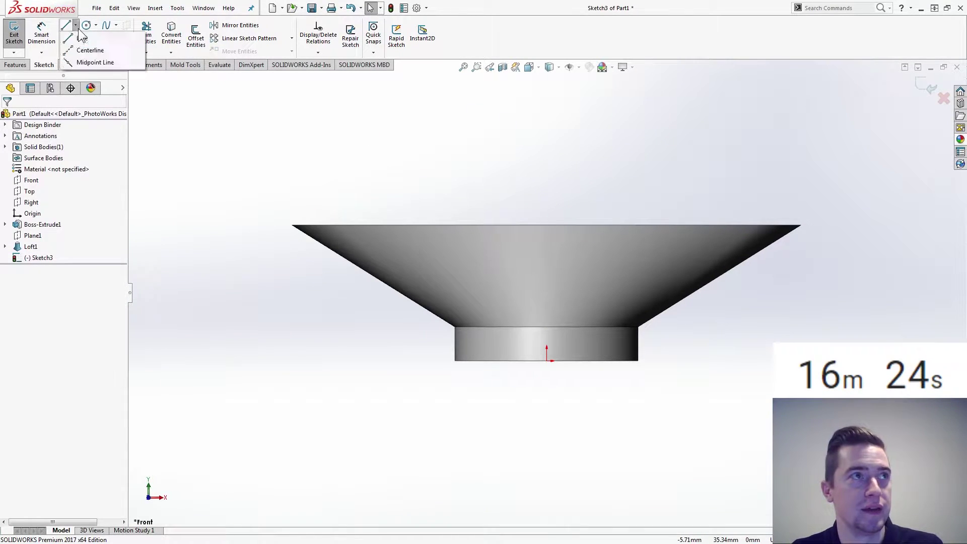
pyautogui.click(92, 51)
pyautogui.click(547, 360)
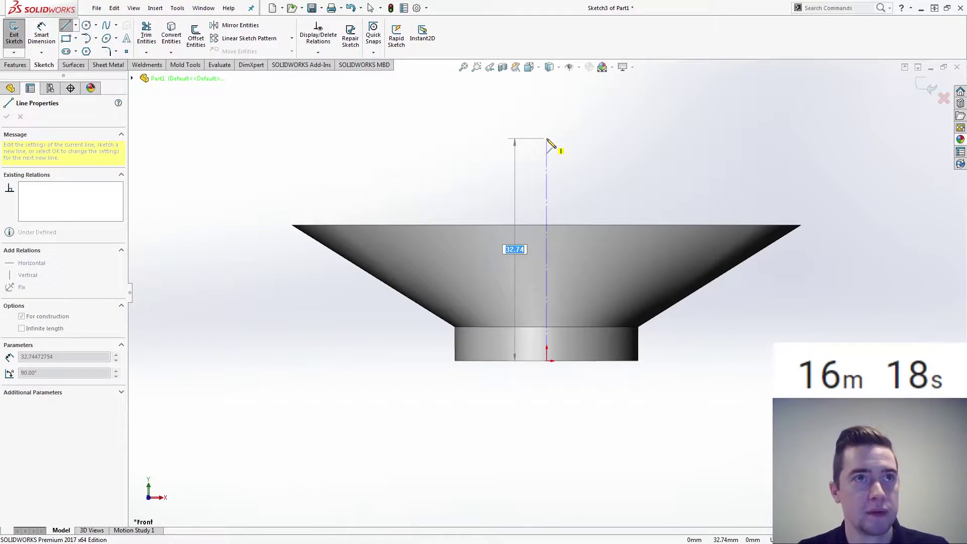
pyautogui.click(546, 139)
pyautogui.press('Escape')
# Dimension the centerline's upper endpoint 12 mm above the loft's top edge and close the sketch.
pyautogui.moveTo(579, 169); pyautogui.dragTo(584, 132, button='right')
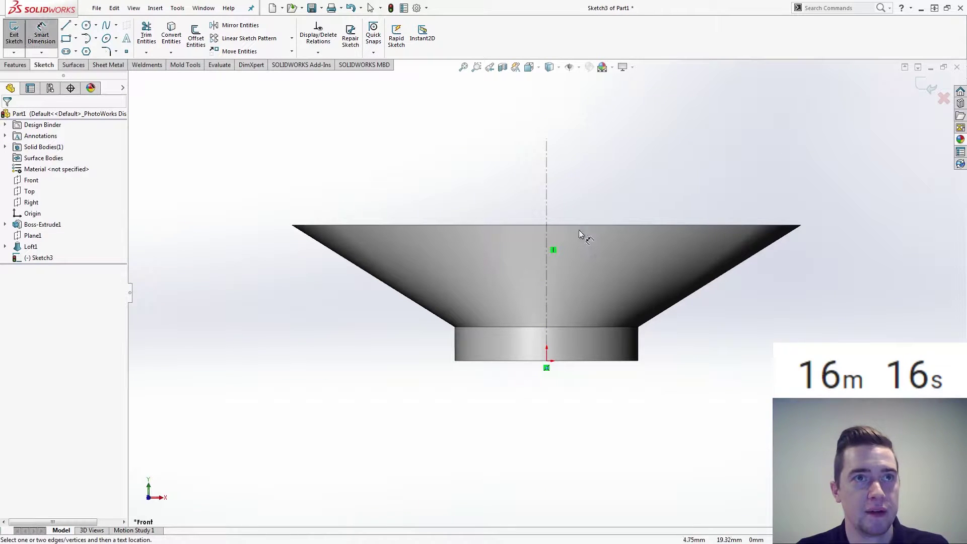
pyautogui.click(579, 225)
pyautogui.click(546, 139)
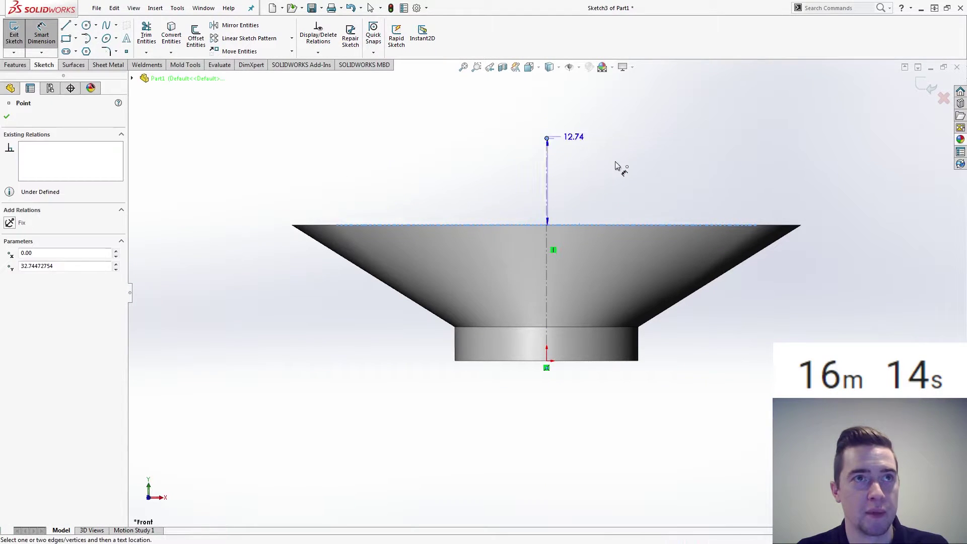
pyautogui.click(639, 171)
pyautogui.press('Return')
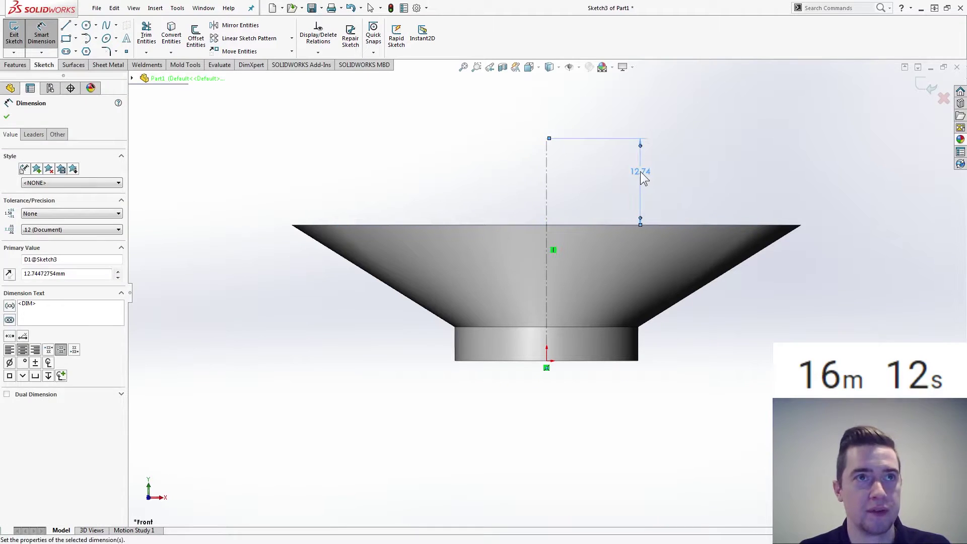
pyautogui.click(710, 178)
pyautogui.click(925, 85)
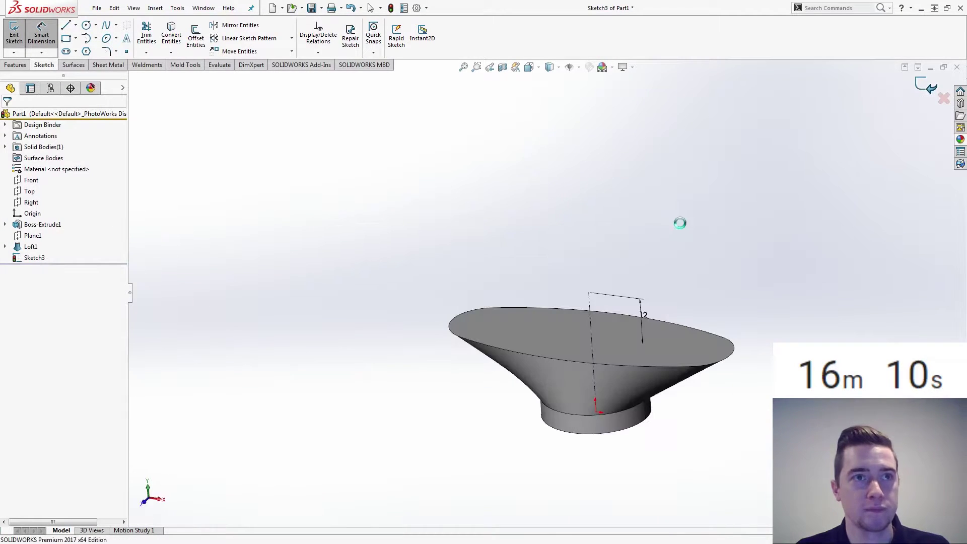
# Reopen the centerline sketch and draw a circle of about 43 mm radius, centered below the origin and passing through the centerline's upper endpoint.
pyautogui.click(22, 257)
pyautogui.click(22, 211)
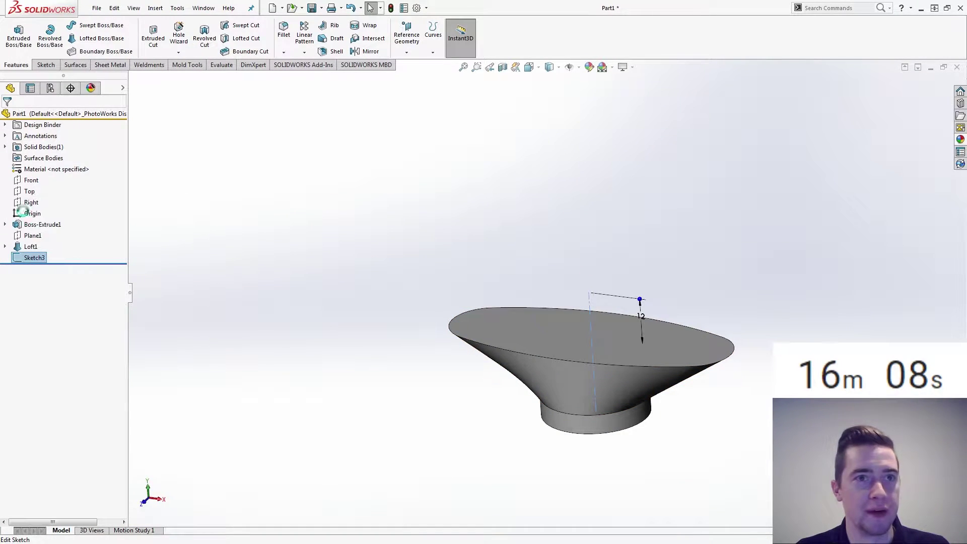
pyautogui.click(530, 68)
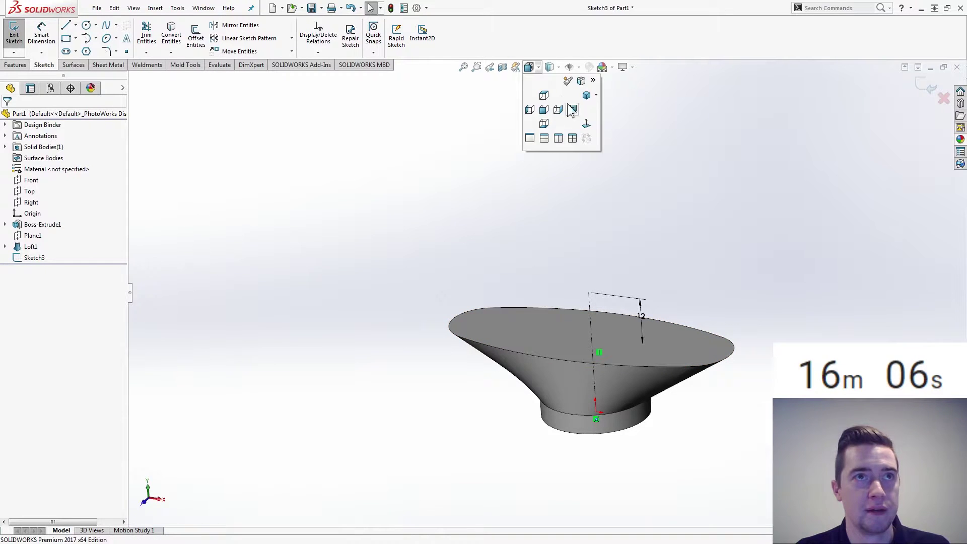
pyautogui.click(572, 109)
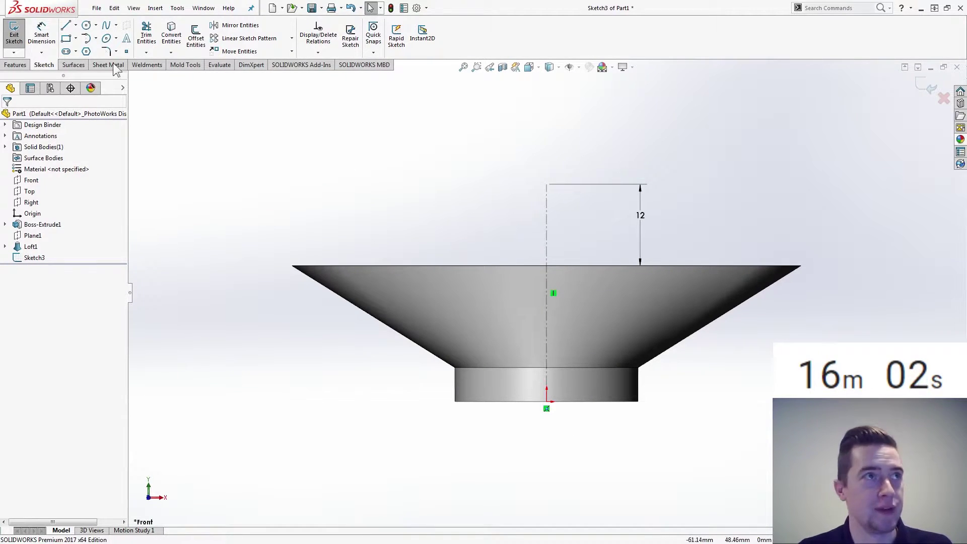
pyautogui.click(86, 26)
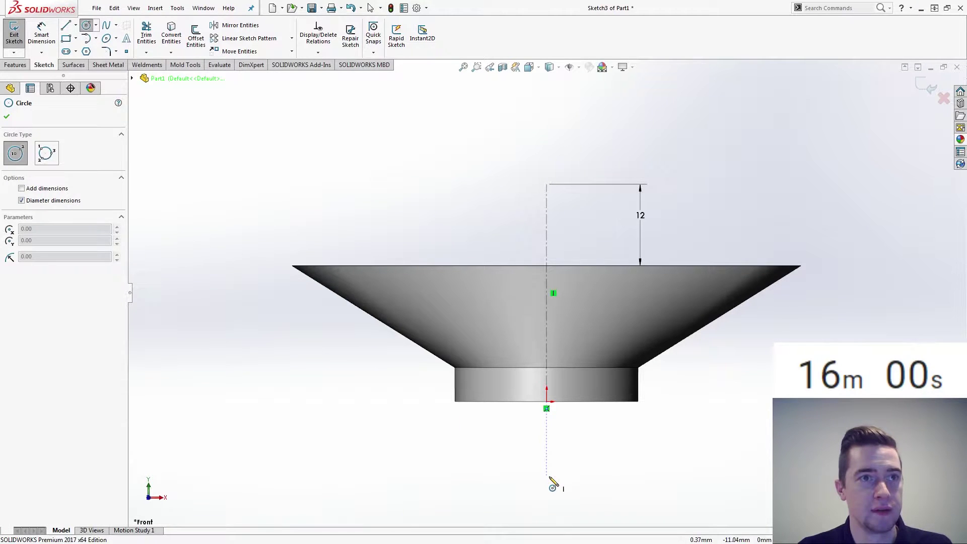
pyautogui.click(546, 476)
pyautogui.click(546, 183)
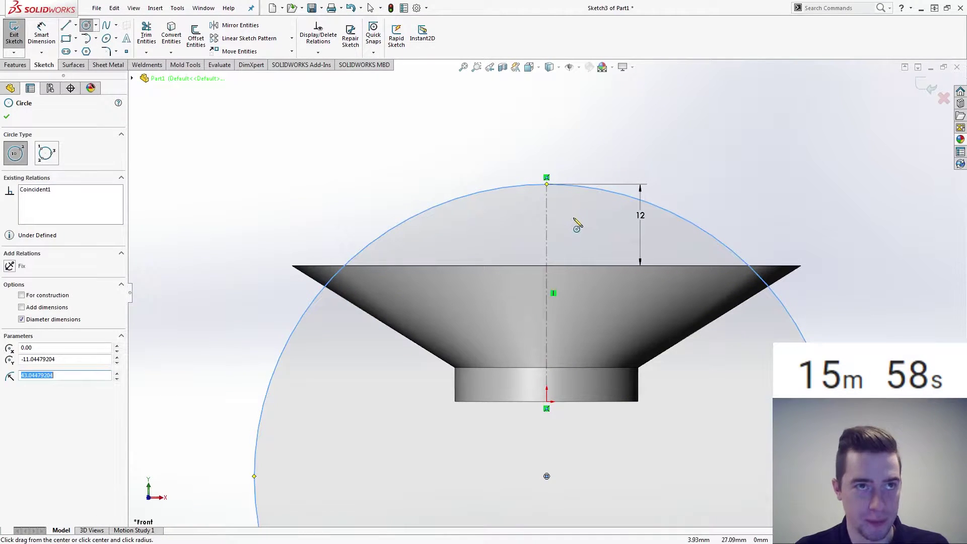
pyautogui.press('Escape')
pyautogui.click(295, 182)
# Dimension the circle's diameter as 500 mm.
pyautogui.moveTo(269, 218); pyautogui.dragTo(265, 135, button='right')
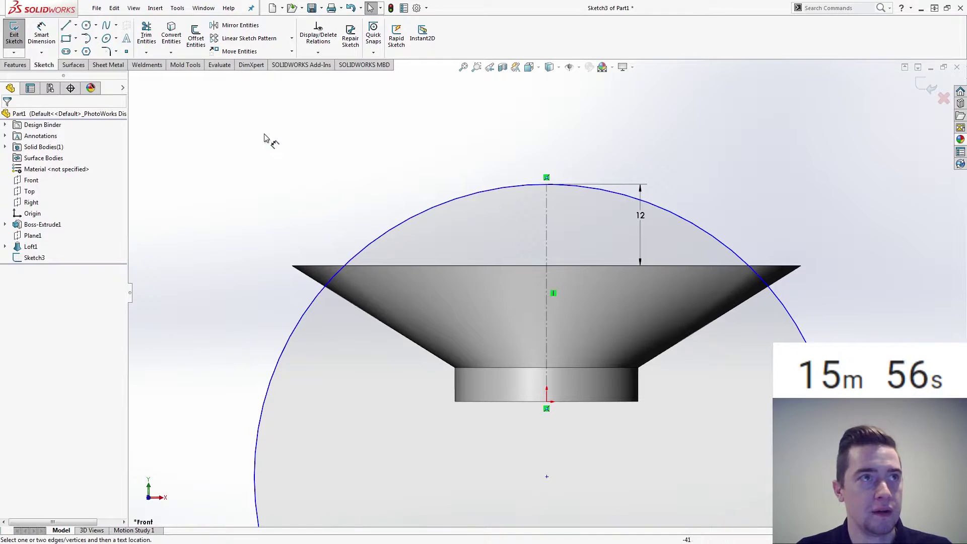
pyautogui.click(436, 208)
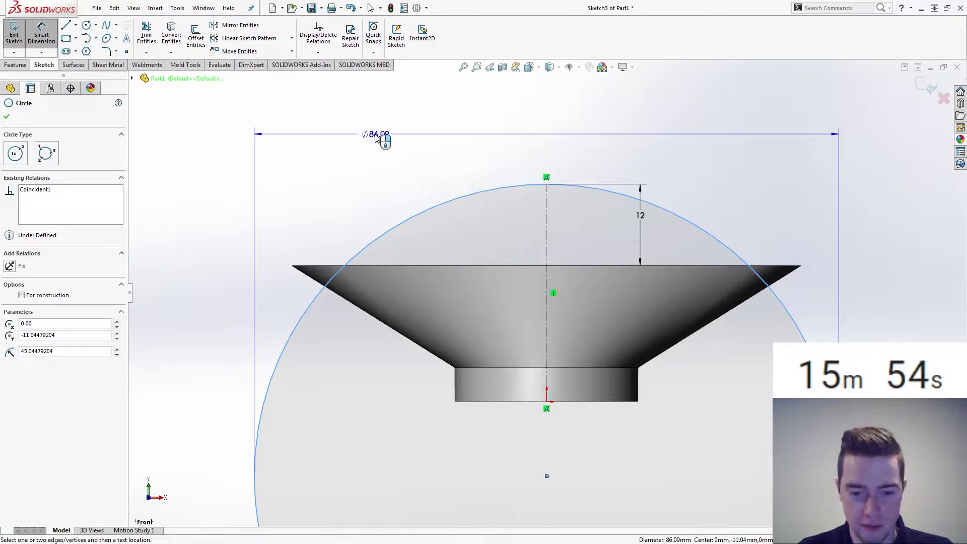
pyautogui.click(798, 144)
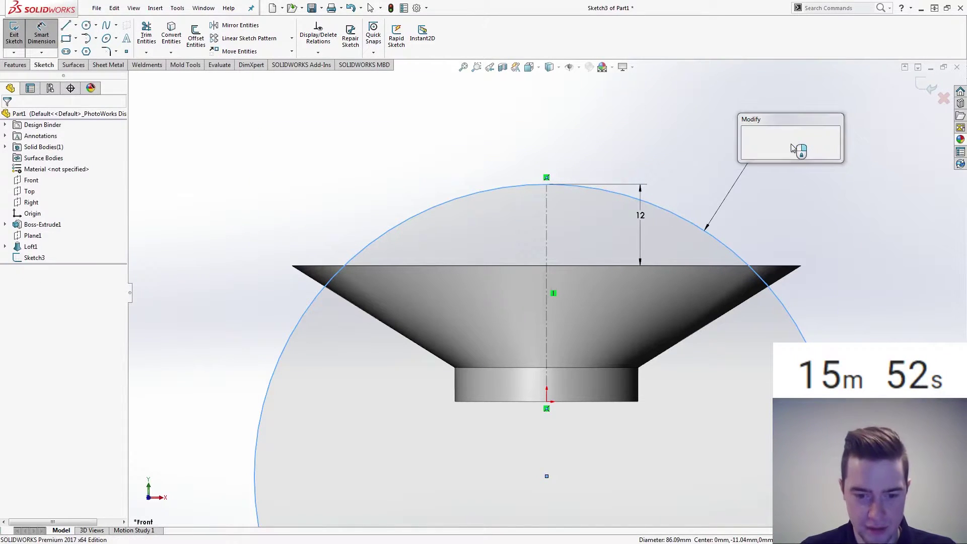
pyautogui.write('500')
pyautogui.press('Return')
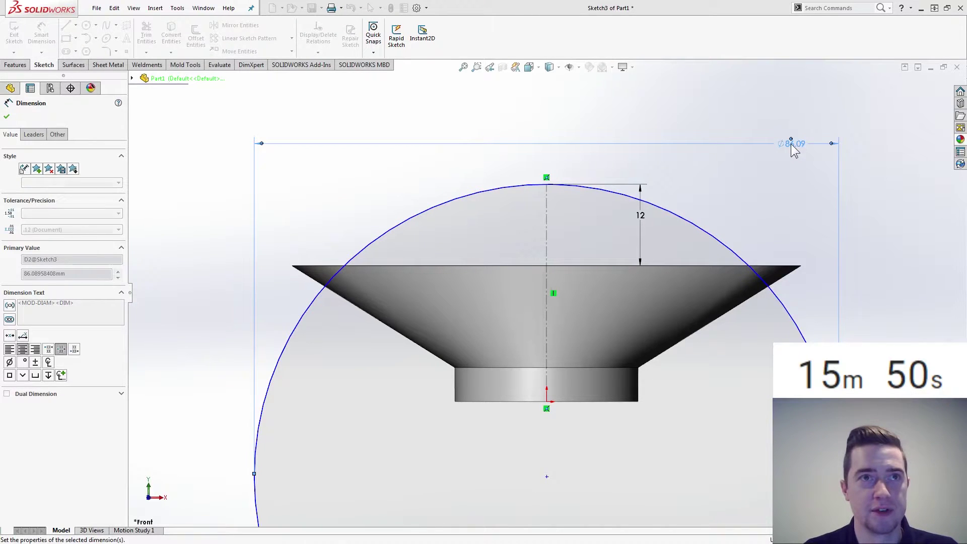
pyautogui.scroll(6, 736, 254)
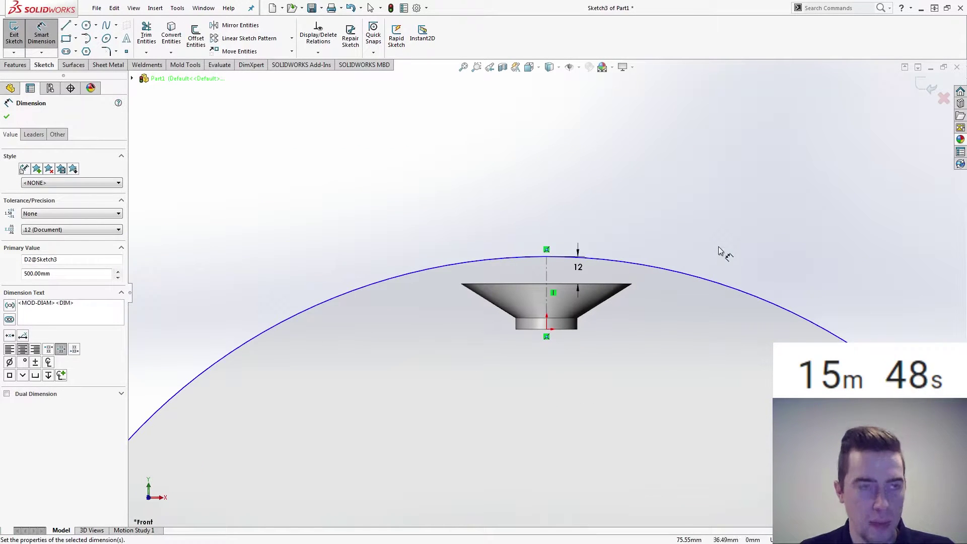
pyautogui.press('Escape')
# Start the Line tool for sketching at the left end of the loft's top edge.
pyautogui.press('l')
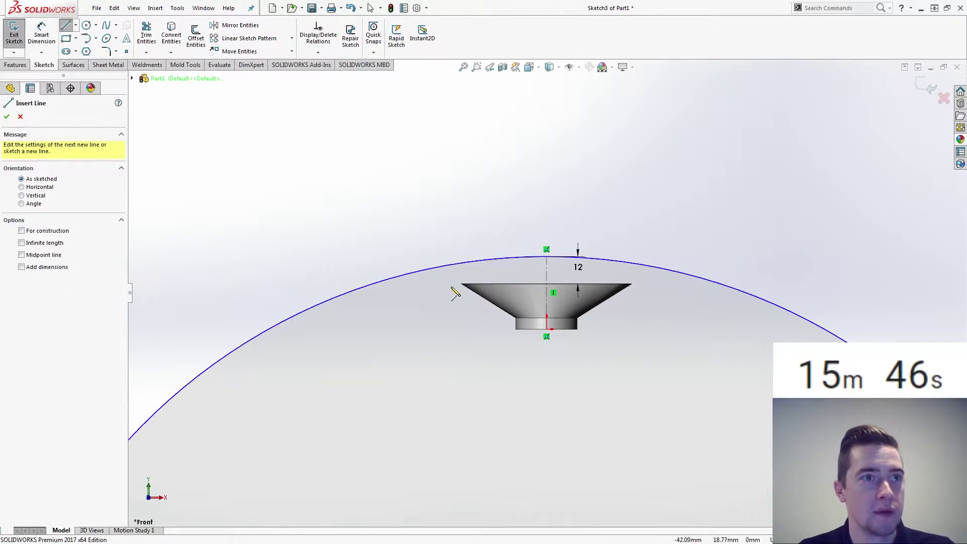
pyautogui.scroll(-6, 526, 290)
pyautogui.scroll(3, 526, 290)
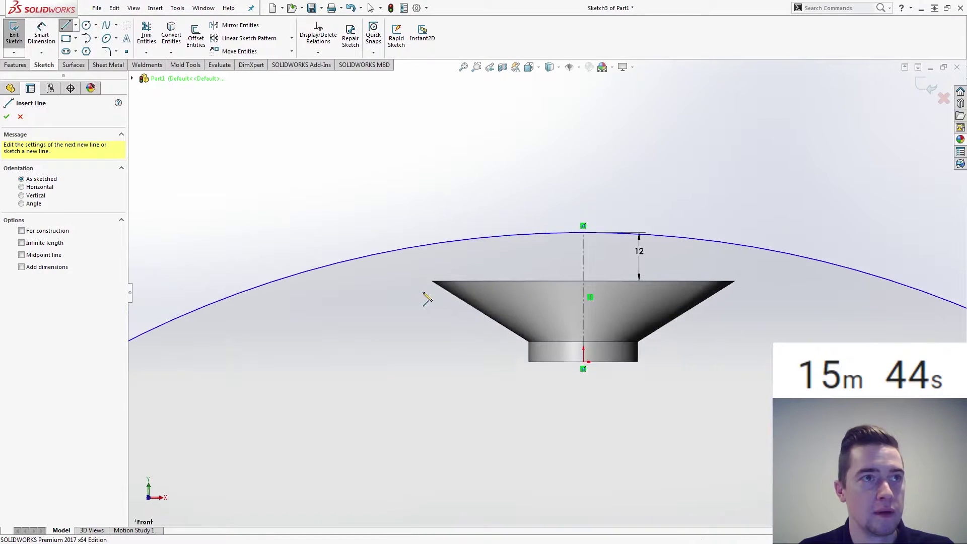